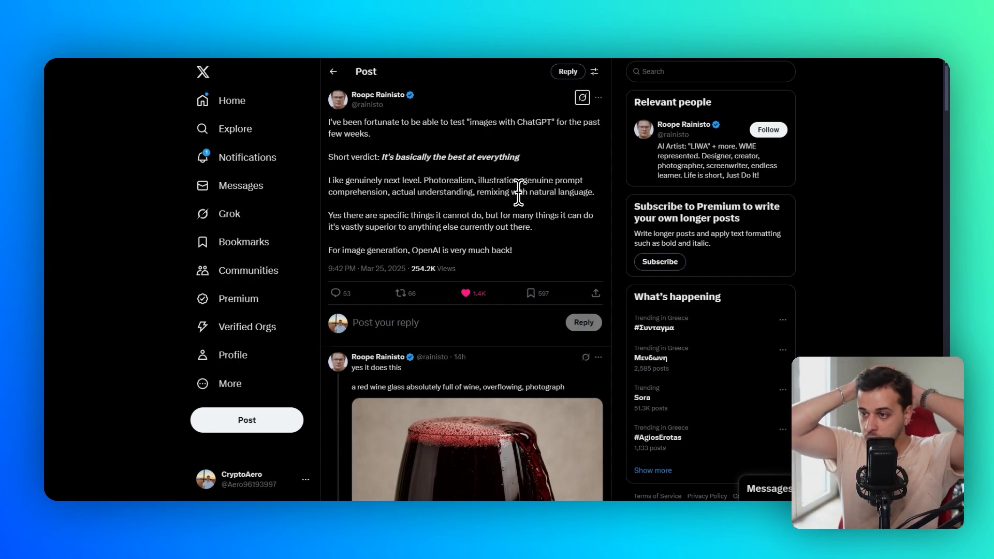
Read the X post about images with ChatGPT and examine the example images in its thread
{"action": "scroll", "coordinate": [444, 233], "scroll_direction": "down", "scroll_amount": 4}
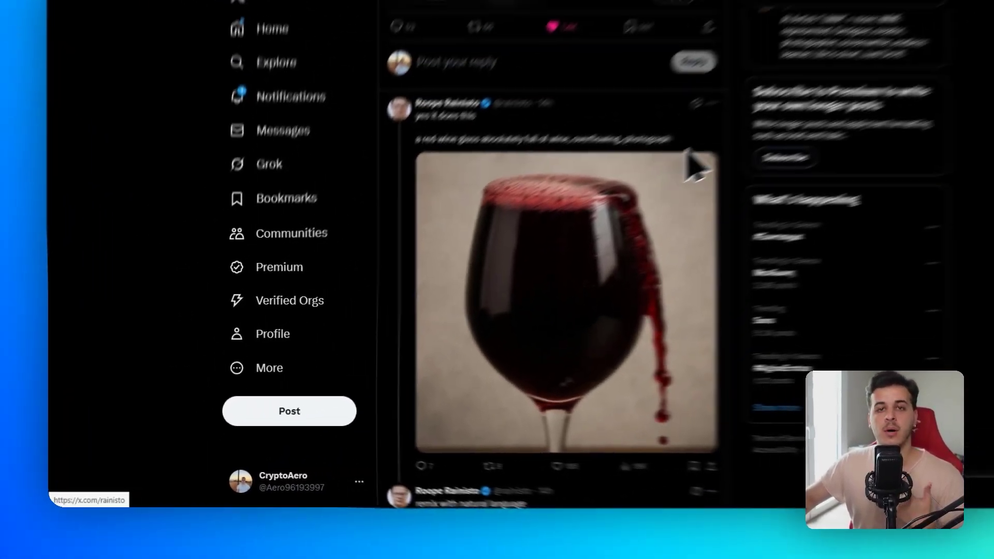
{"action": "scroll", "coordinate": [879, 90], "scroll_direction": "down", "scroll_amount": 3}
{"action": "scroll", "coordinate": [476, 273], "scroll_direction": "down", "scroll_amount": 3}
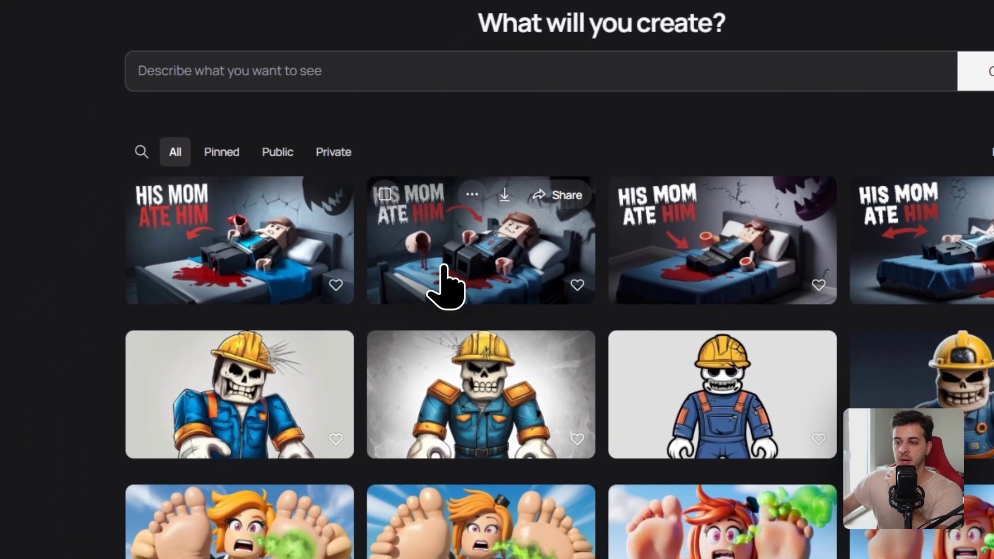
Copy the prompt of the second "HIS MOM ATE HIM" image in Ideogram and paste it into a new ChatGPT chat
{"action": "left_click", "coordinate": [419, 305]}
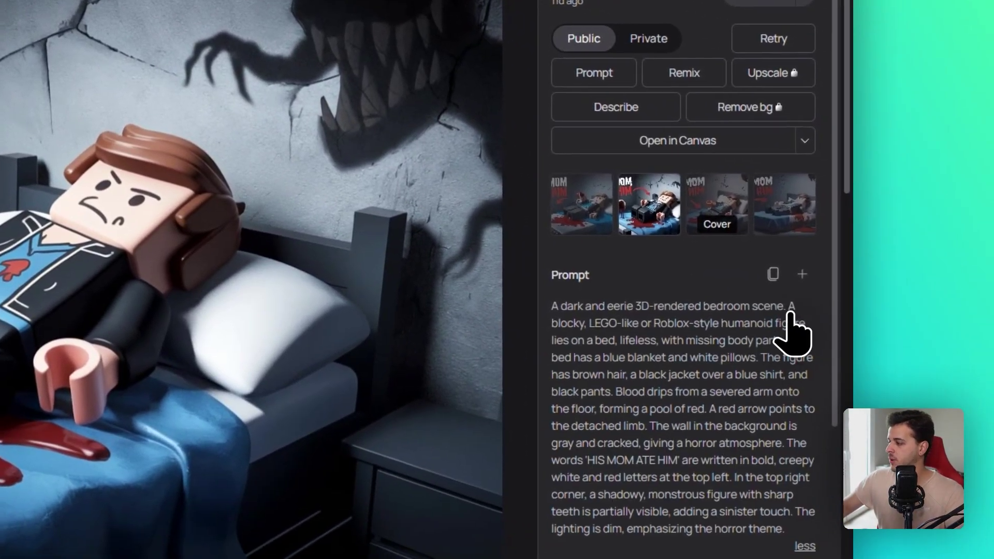
{"action": "left_click", "coordinate": [773, 274]}
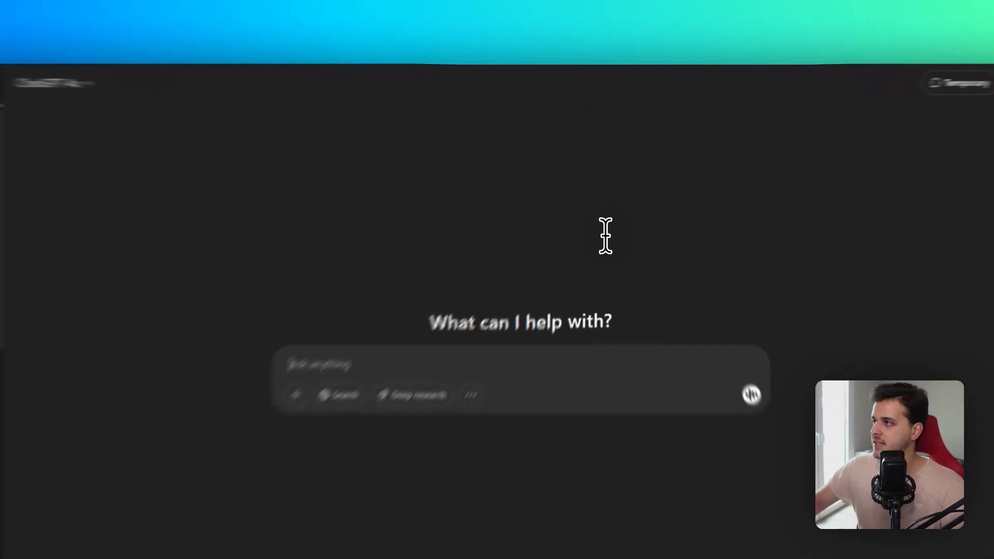
{"action": "key", "text": "ctrl+v"}
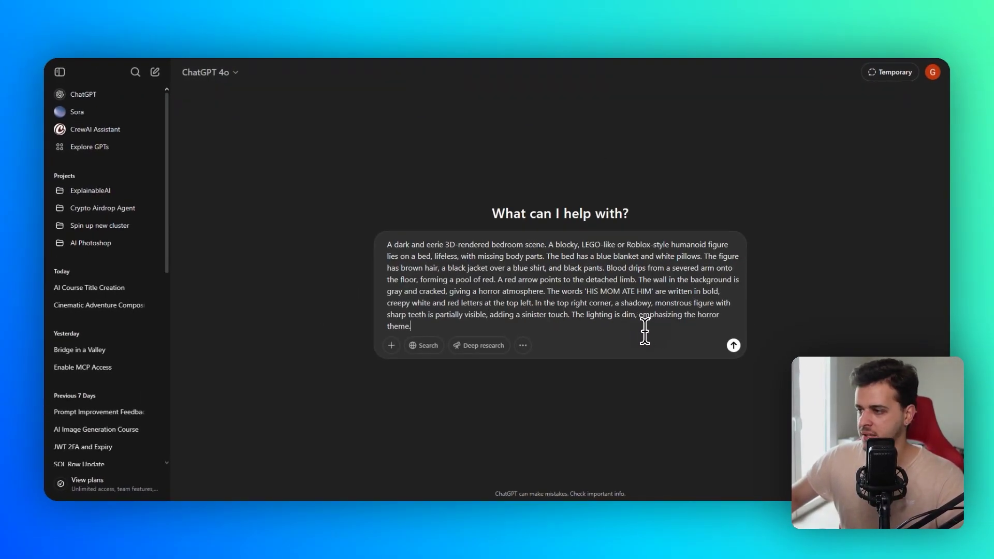
Add the line "Resolution 16:9" below the pasted bedroom-scene prompt and submit it
{"action": "key", "text": "shift+Return"}
{"action": "type", "text": "Rs"}
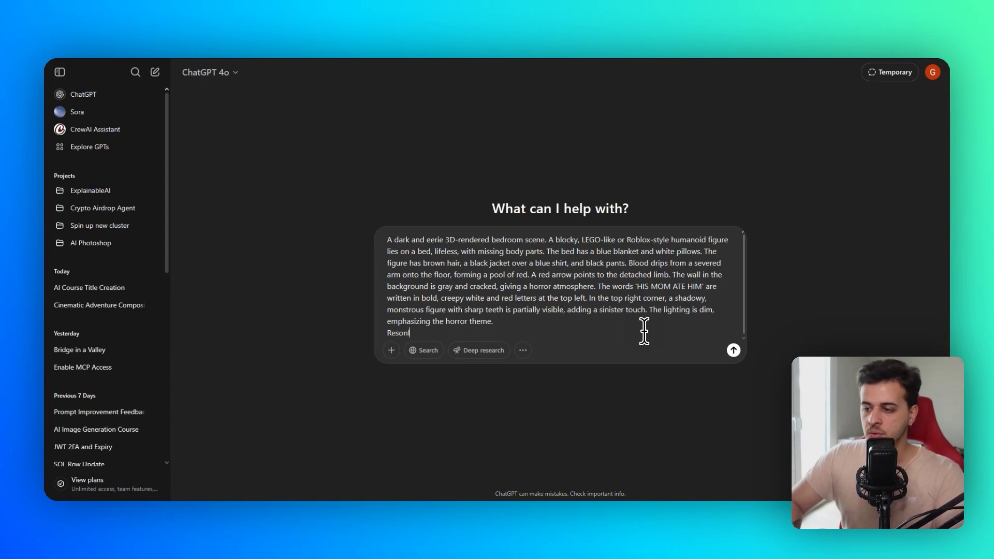
{"action": "type", "text": "solution 16:9"}
{"action": "left_click_drag", "start_coordinate": [440, 333], "coordinate": [411, 333]}
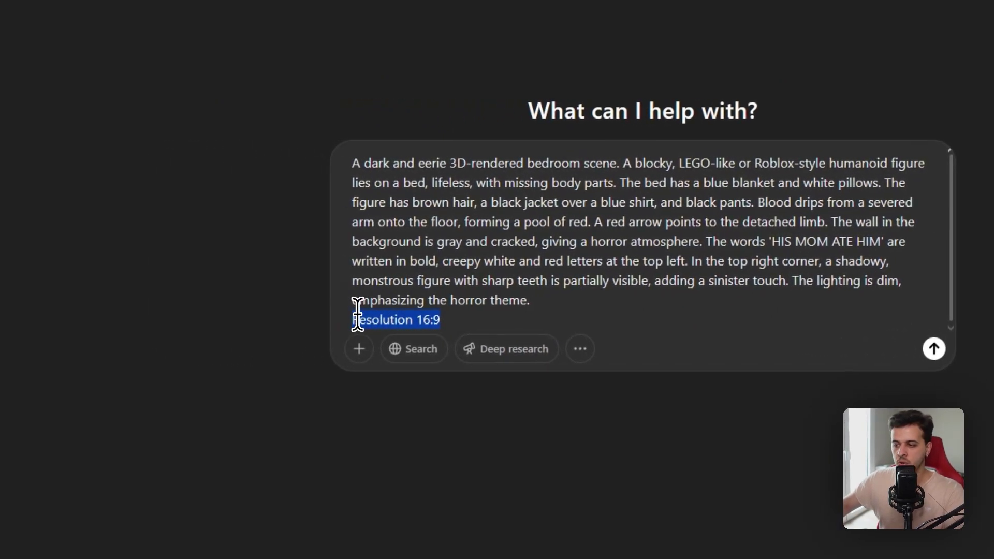
{"action": "left_click", "coordinate": [460, 317]}
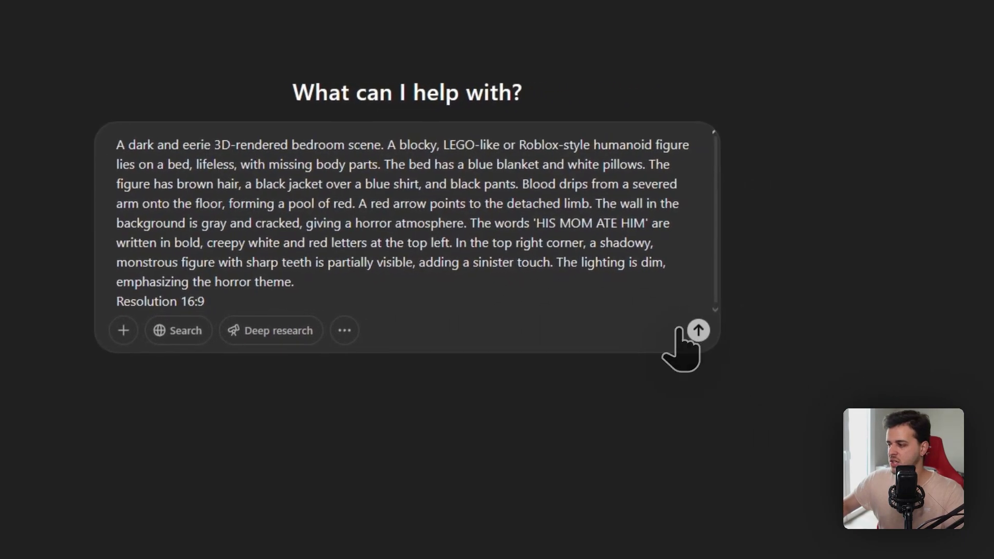
{"action": "left_click", "coordinate": [697, 331]}
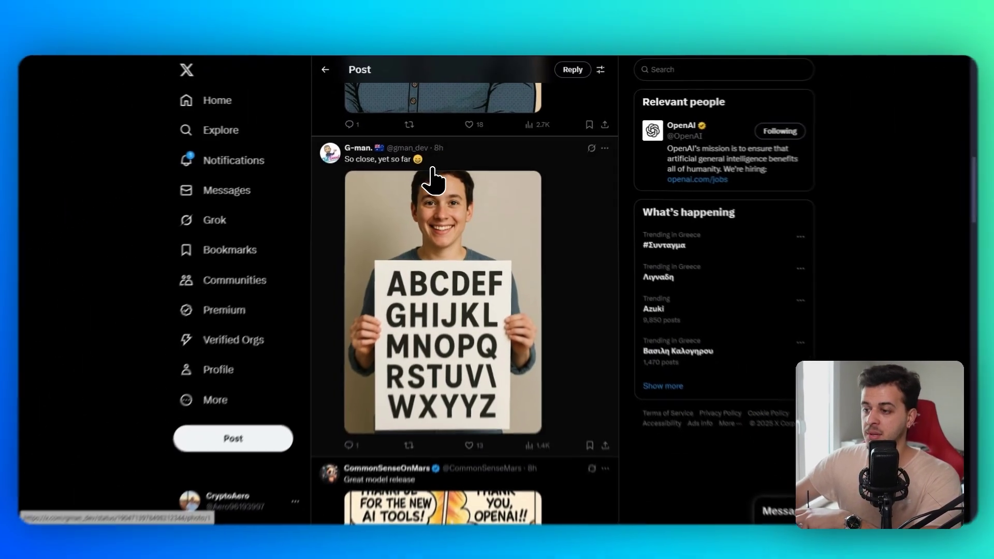
Switch to OpenAI's post on X and browse the replies for image generation examples
{"action": "scroll", "coordinate": [415, 233], "scroll_direction": "down", "scroll_amount": 6}
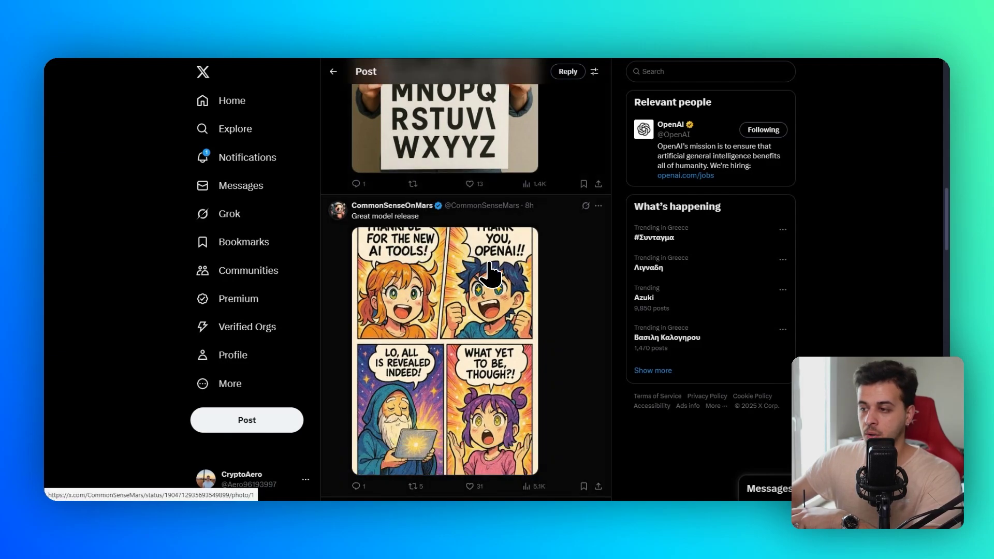
{"action": "scroll", "coordinate": [494, 291], "scroll_direction": "down", "scroll_amount": 3}
{"action": "scroll", "coordinate": [495, 292], "scroll_direction": "down", "scroll_amount": 4}
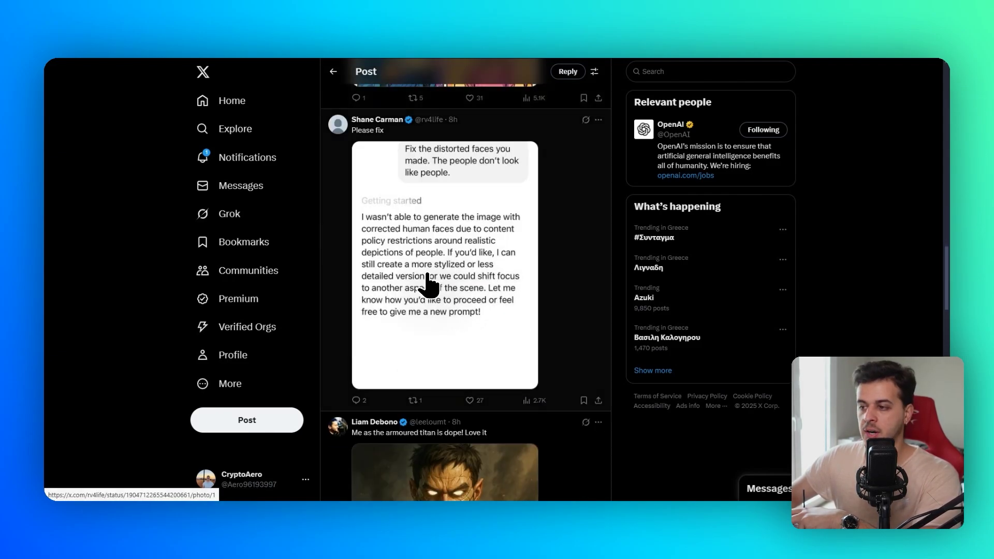
{"action": "scroll", "coordinate": [420, 285], "scroll_direction": "down", "scroll_amount": 5}
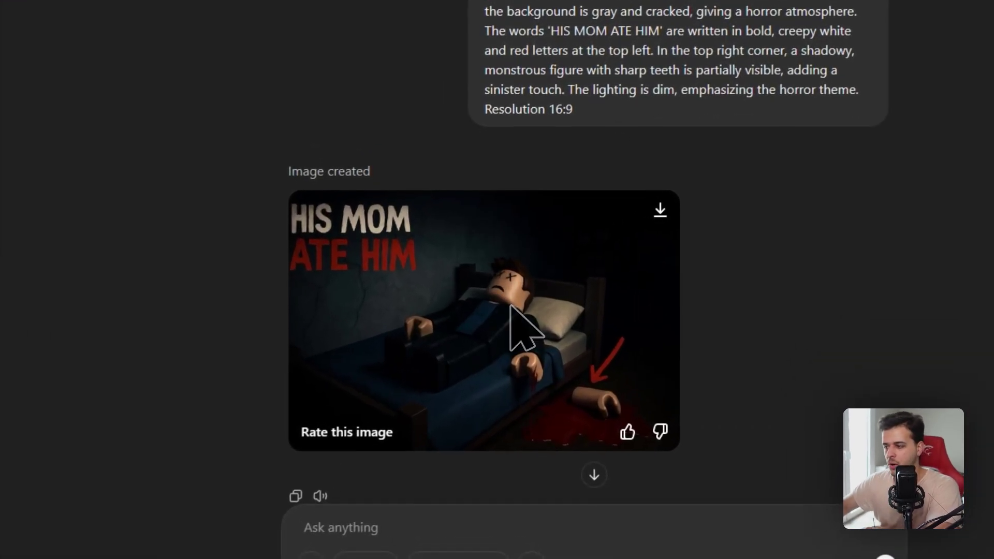
Examine the generated "HIS MOM ATE HIM" image enlarged in ChatGPT and close the view
{"action": "left_click", "coordinate": [511, 317]}
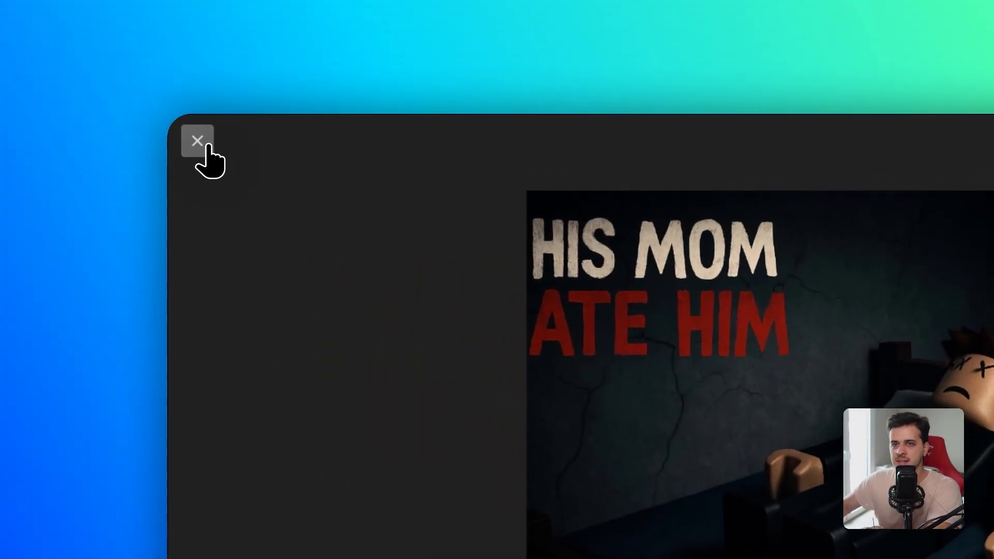
{"action": "left_click", "coordinate": [62, 74]}
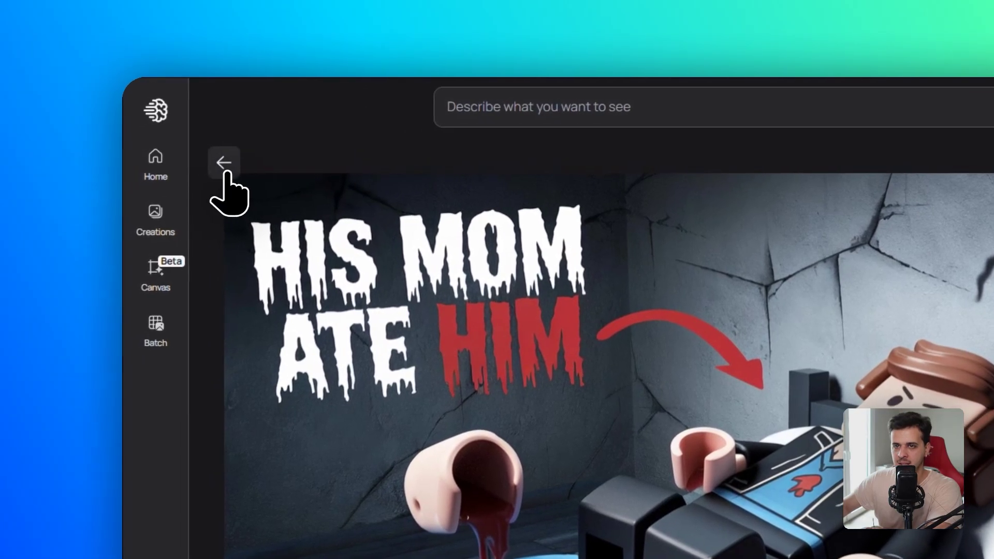
Return to the Ideogram creations, open the second image of the suited man with the palace and explorers, and copy its prompt
{"action": "left_click", "coordinate": [222, 160]}
{"action": "scroll", "coordinate": [497, 236], "scroll_direction": "down", "scroll_amount": 2}
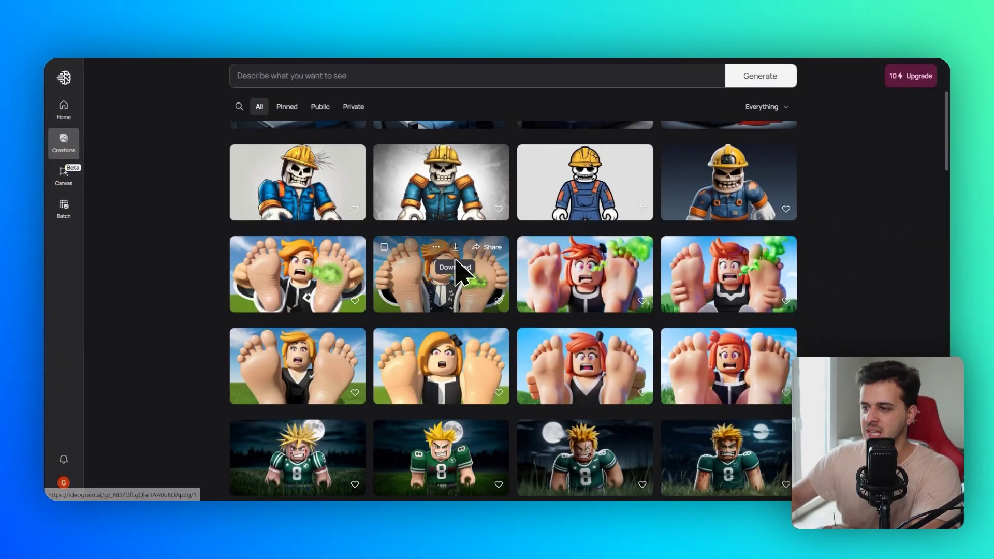
{"action": "scroll", "coordinate": [447, 275], "scroll_direction": "down", "scroll_amount": 3}
{"action": "left_click", "coordinate": [436, 377]}
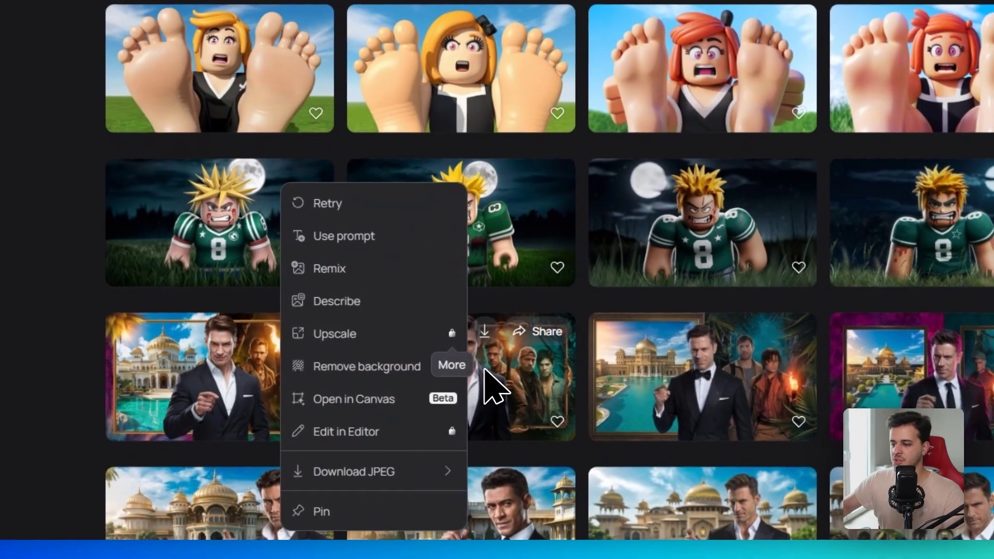
{"action": "left_click", "coordinate": [469, 409]}
{"action": "left_click", "coordinate": [487, 389]}
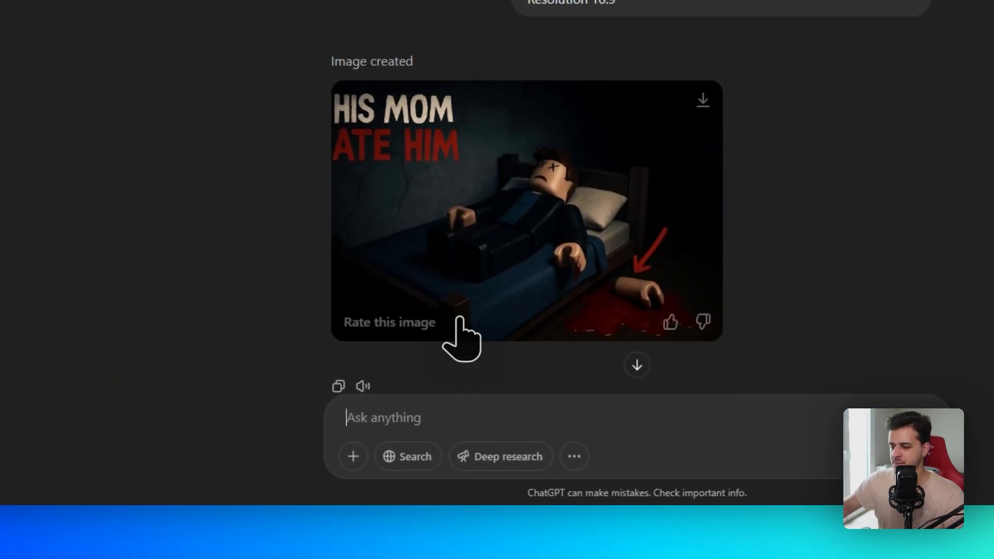
Paste the copied prompt about the suited man, palace and three explorers into the ChatGPT conversation and submit it
{"action": "left_click", "coordinate": [460, 336]}
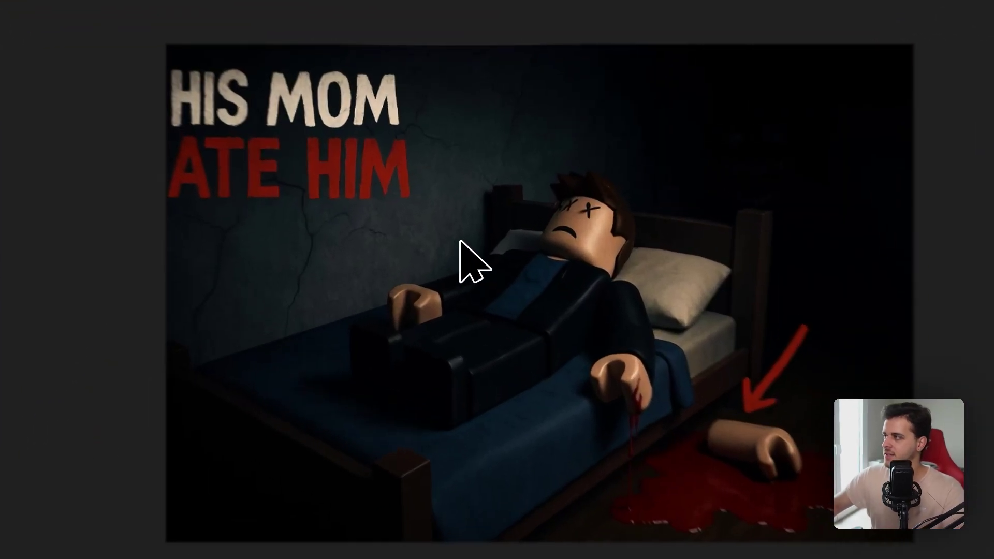
{"action": "key", "text": "Escape"}
{"action": "left_click", "coordinate": [457, 515]}
{"action": "key", "text": "ctrl+v"}
{"action": "scroll", "coordinate": [883, 517], "scroll_direction": "down", "scroll_amount": 5}
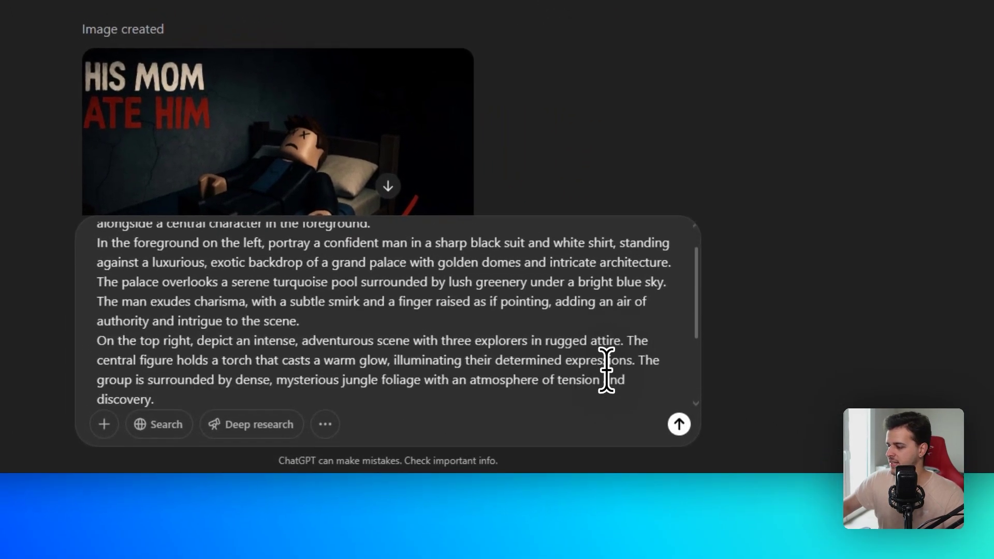
{"action": "left_click", "coordinate": [682, 420]}
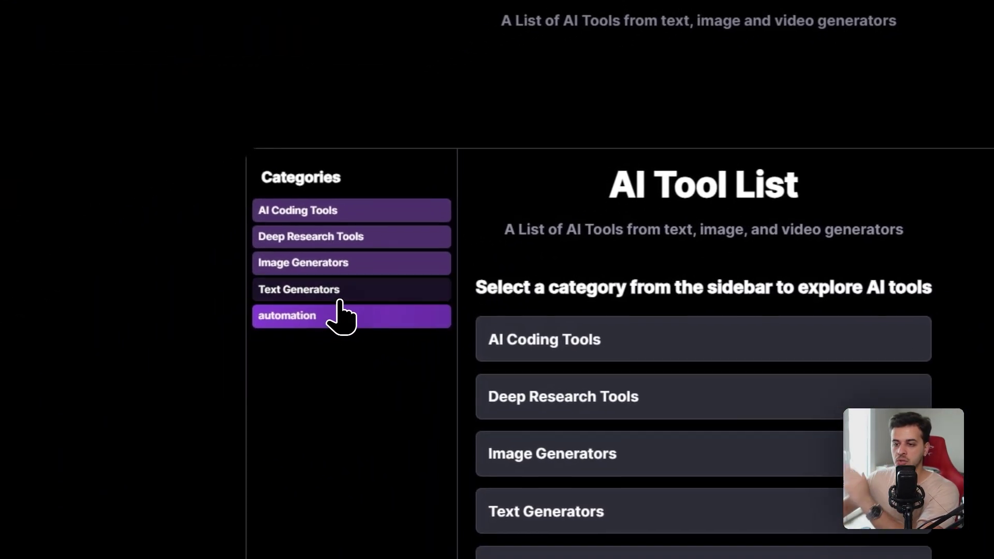
View the automation category and the page heading of the AI Tool List on the Noethex Services site
{"action": "left_click", "coordinate": [337, 306]}
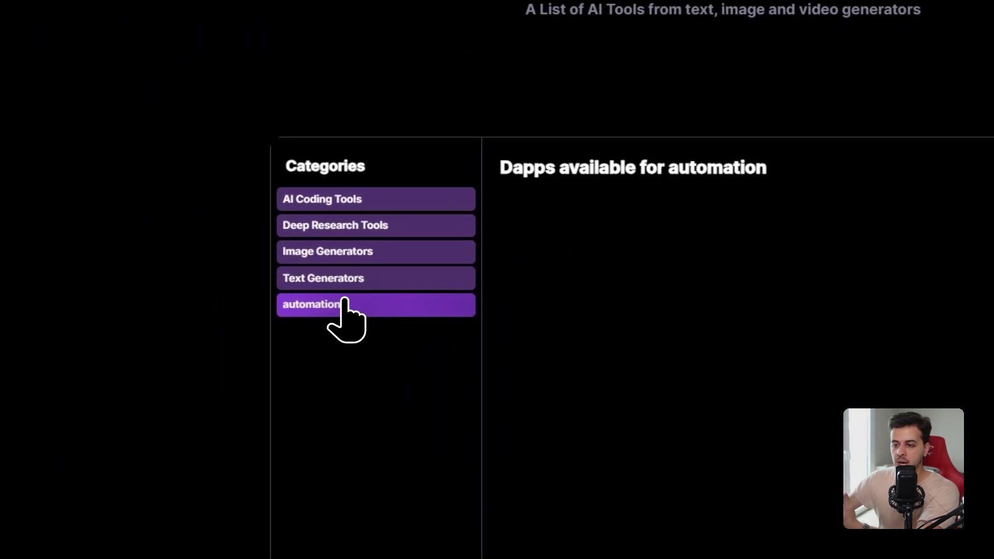
{"action": "left_click_drag", "start_coordinate": [474, 175], "coordinate": [759, 182]}
{"action": "left_click", "coordinate": [711, 59]}
{"action": "left_click_drag", "start_coordinate": [596, 1], "coordinate": [933, 17]}
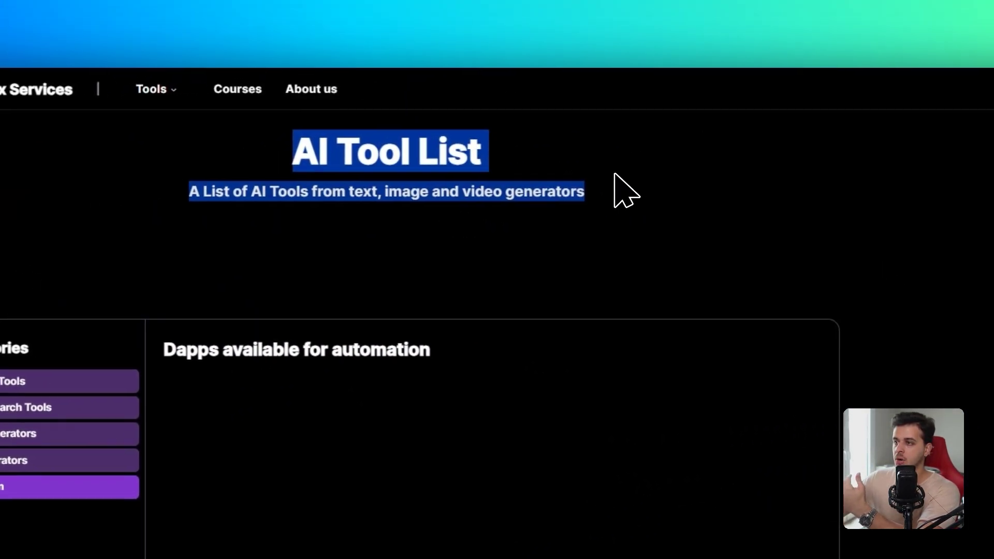
{"action": "left_click", "coordinate": [789, 64]}
Look through the Text Generators, Image Generators, AI Coding Tools and Deep Research Tools categories, finishing on Image Generators
{"action": "left_click", "coordinate": [94, 450]}
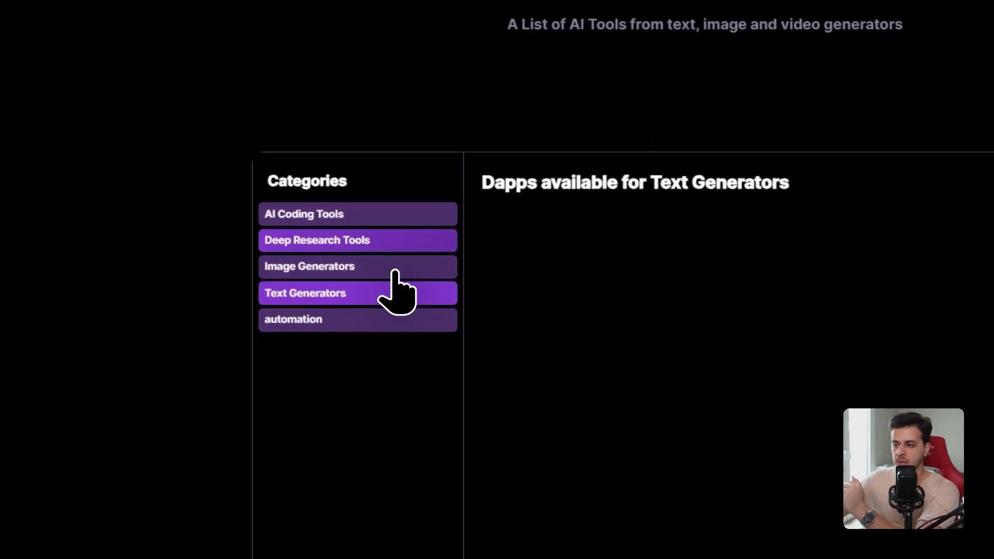
{"action": "left_click", "coordinate": [67, 329]}
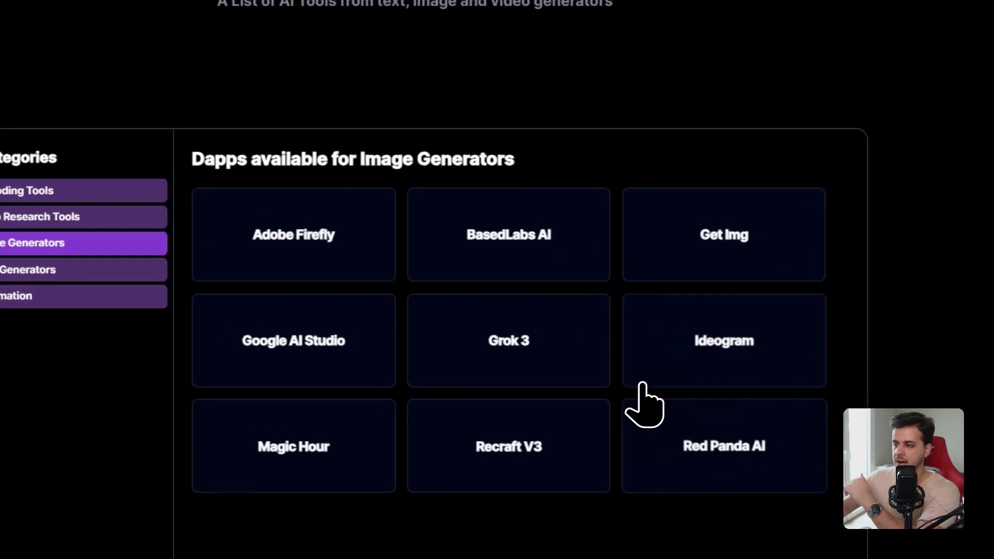
{"action": "left_click", "coordinate": [273, 242]}
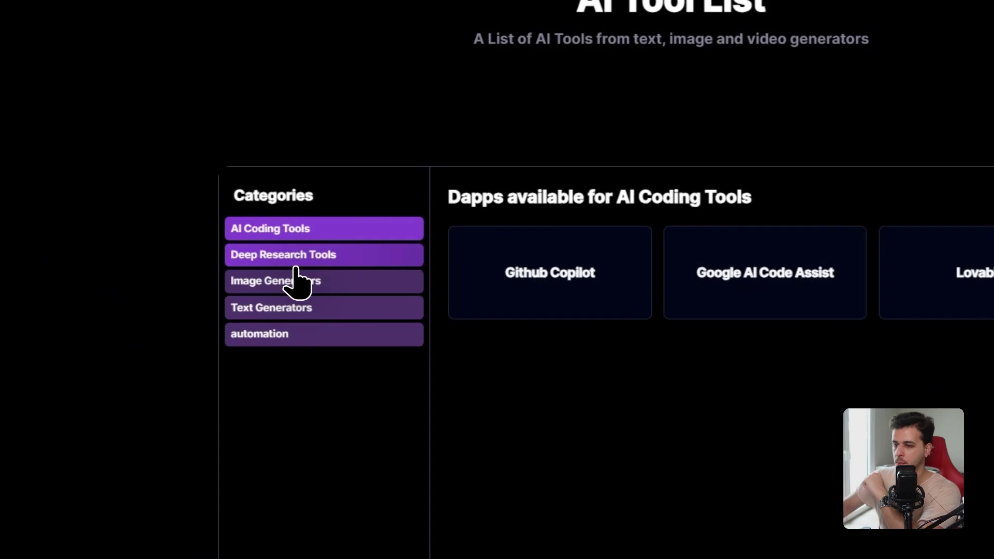
{"action": "left_click", "coordinate": [307, 260]}
{"action": "left_click", "coordinate": [290, 286]}
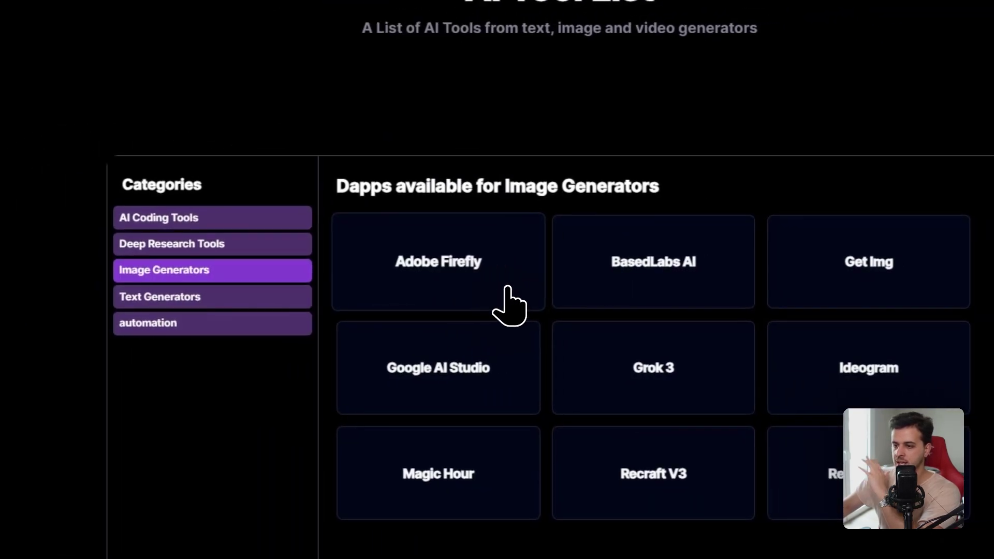
Open the Adobe Firefly entry and examine its description, introduction video and tool link
{"action": "left_click", "coordinate": [484, 287]}
{"action": "triple_click", "coordinate": [451, 285]}
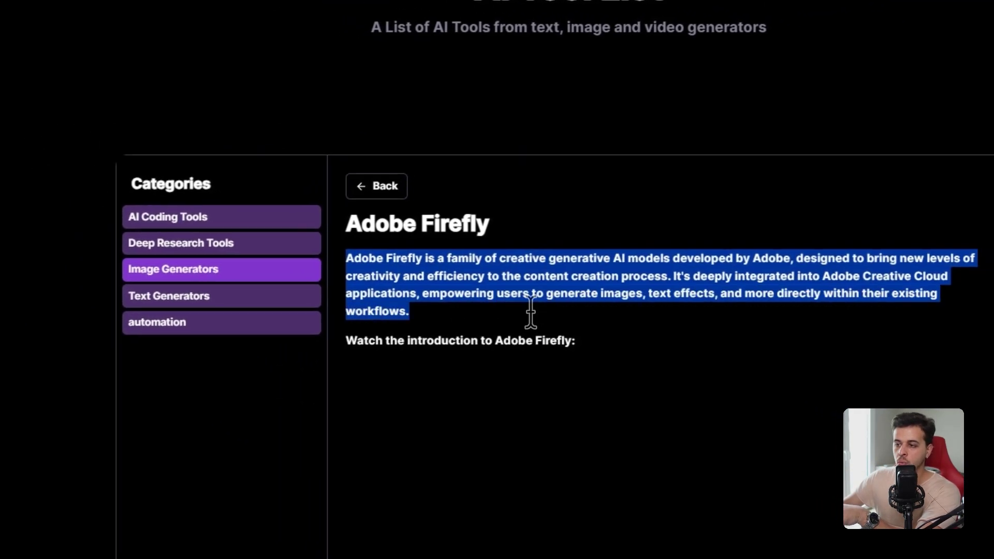
{"action": "left_click", "coordinate": [487, 320]}
{"action": "scroll", "coordinate": [489, 311], "scroll_direction": "down", "scroll_amount": 4}
{"action": "scroll", "coordinate": [493, 317], "scroll_direction": "up", "scroll_amount": 2}
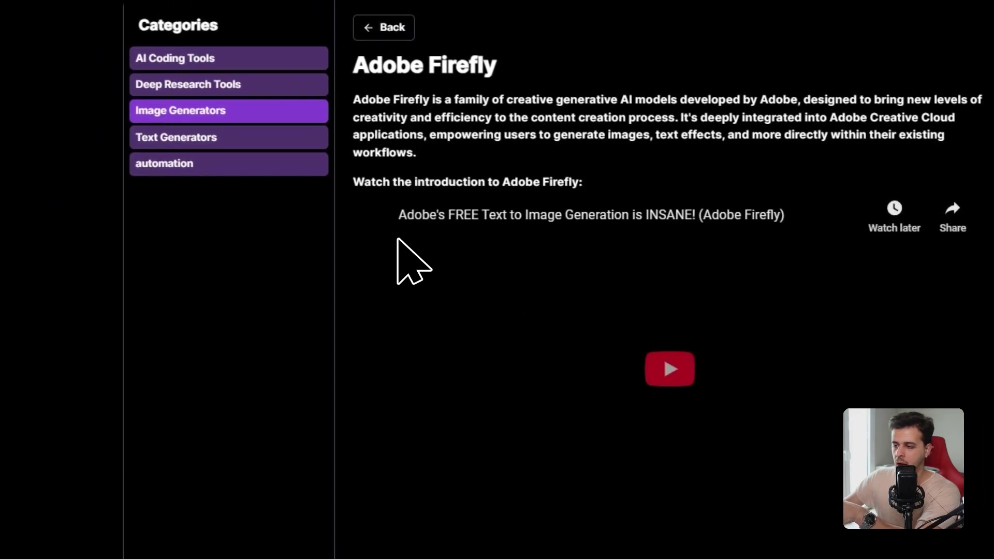
{"action": "triple_click", "coordinate": [555, 306]}
{"action": "left_click", "coordinate": [543, 239]}
{"action": "left_click_drag", "start_coordinate": [568, 481], "coordinate": [407, 403]}
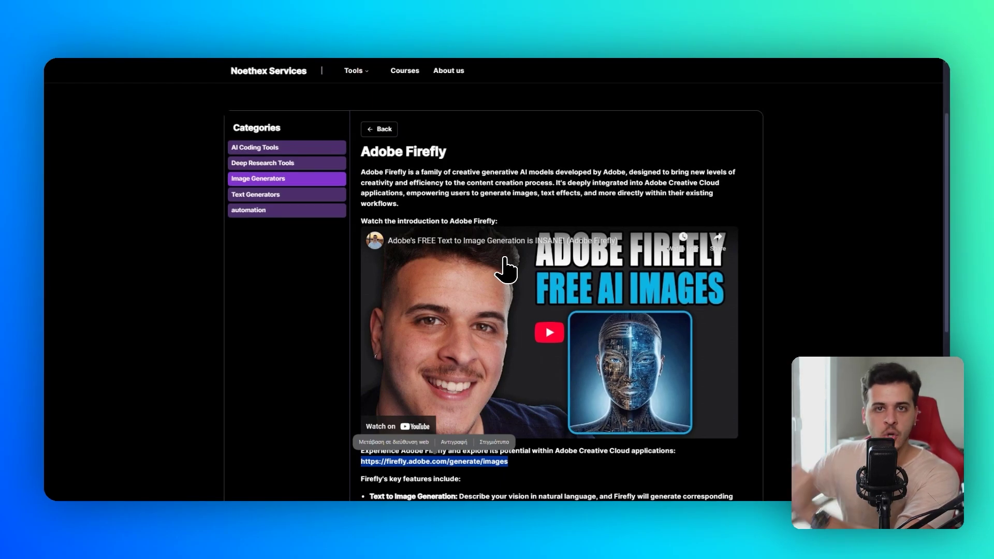
Read Firefly's key features list and review the introductory description again
{"action": "scroll", "coordinate": [505, 269], "scroll_direction": "down", "scroll_amount": 6}
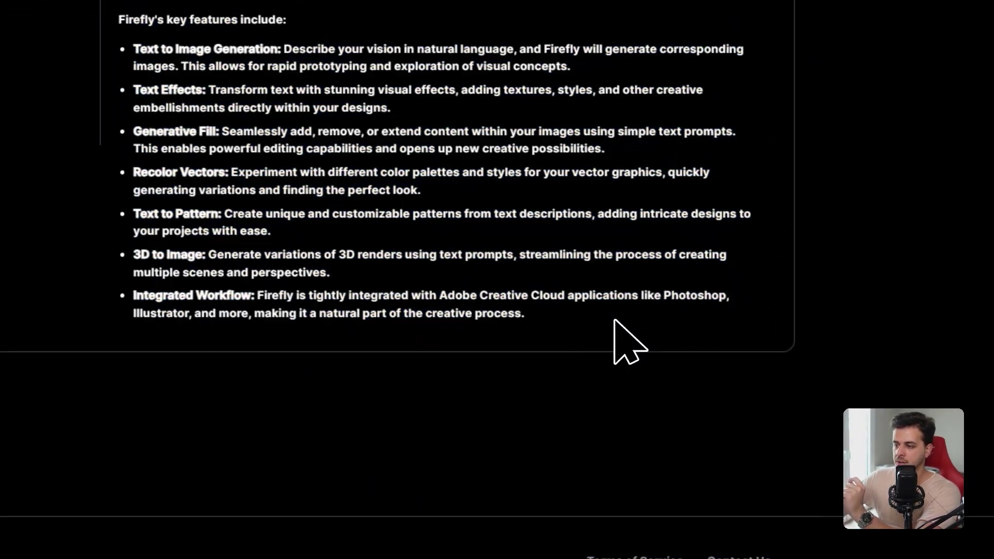
{"action": "scroll", "coordinate": [595, 317], "scroll_direction": "up", "scroll_amount": 10}
{"action": "triple_click", "coordinate": [489, 242]}
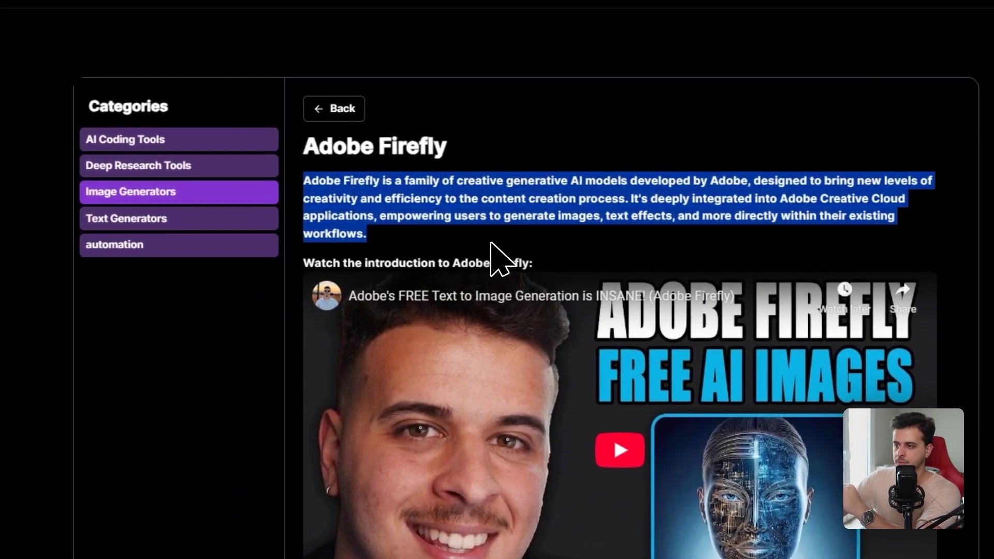
{"action": "left_click", "coordinate": [484, 246]}
Leave the Adobe Firefly entry and view the automation and Text Generators categories
{"action": "left_click", "coordinate": [317, 231]}
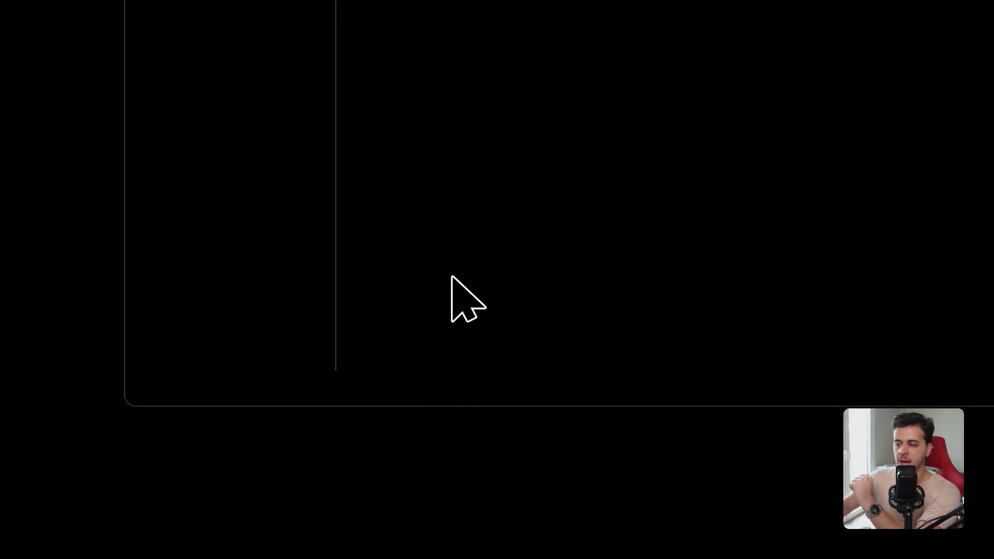
{"action": "left_click", "coordinate": [235, 314]}
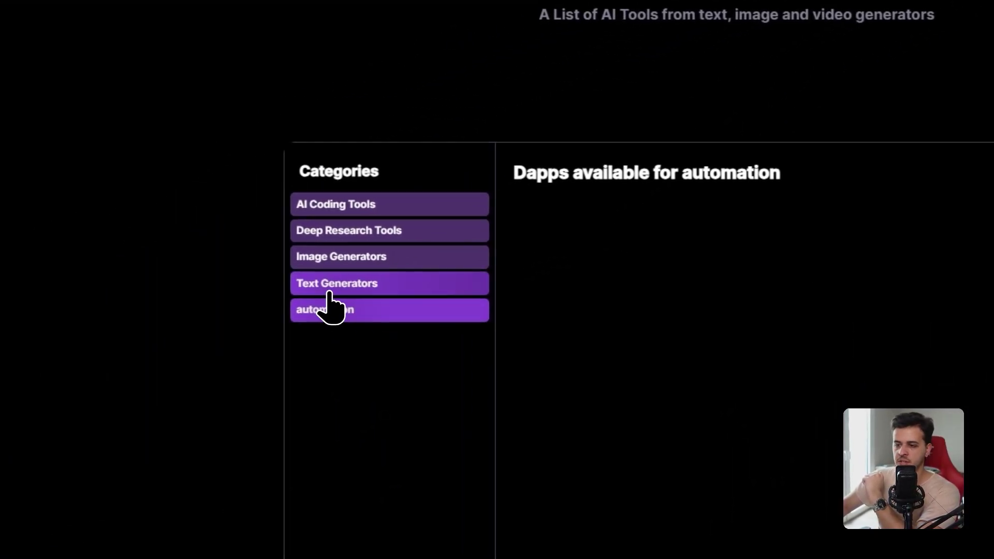
{"action": "left_click", "coordinate": [99, 402]}
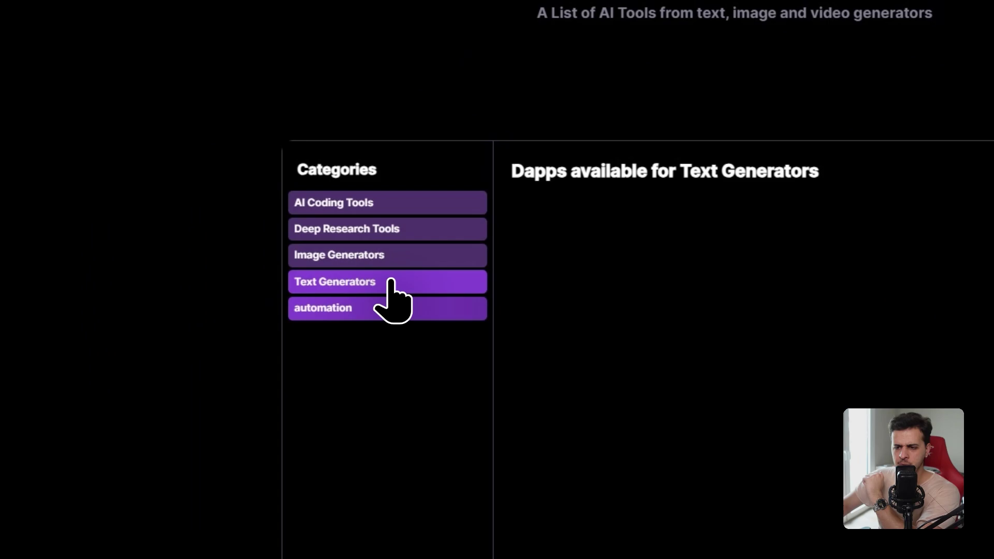
{"action": "left_click", "coordinate": [233, 358]}
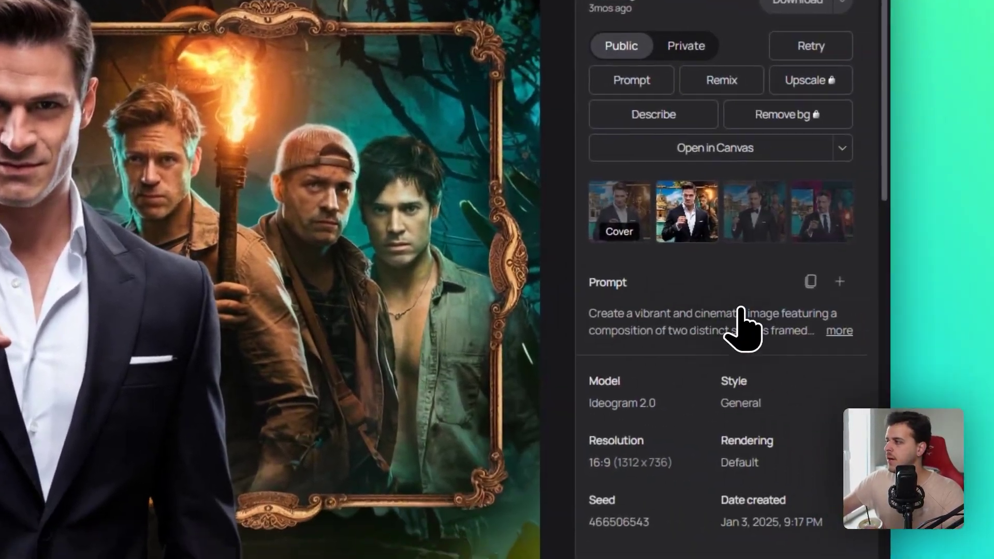
Read the full prompt of the palace-and-explorers image in Ideogram, return to the creations, and open ChatGPT's version for comparison
{"action": "left_click", "coordinate": [920, 333]}
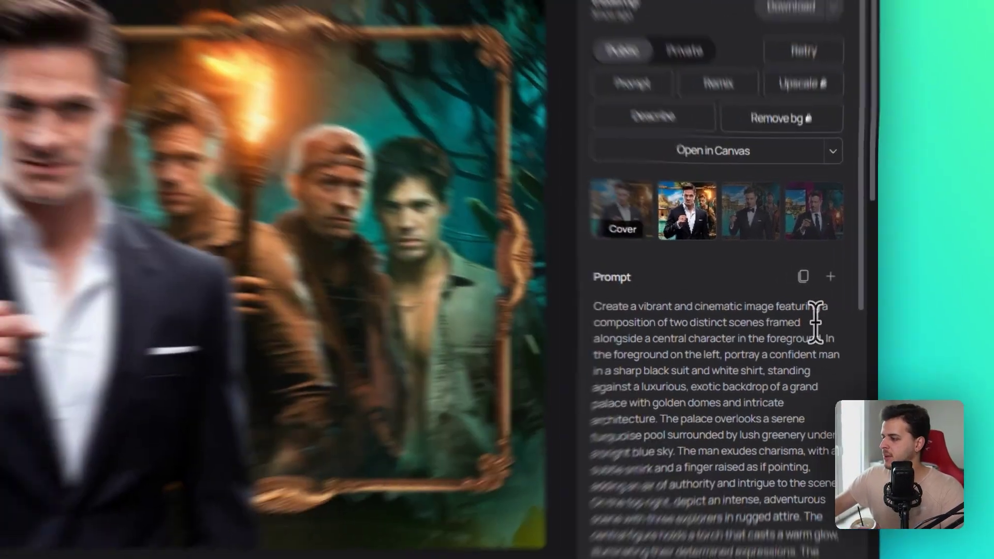
{"action": "scroll", "coordinate": [825, 335], "scroll_direction": "down", "scroll_amount": 5}
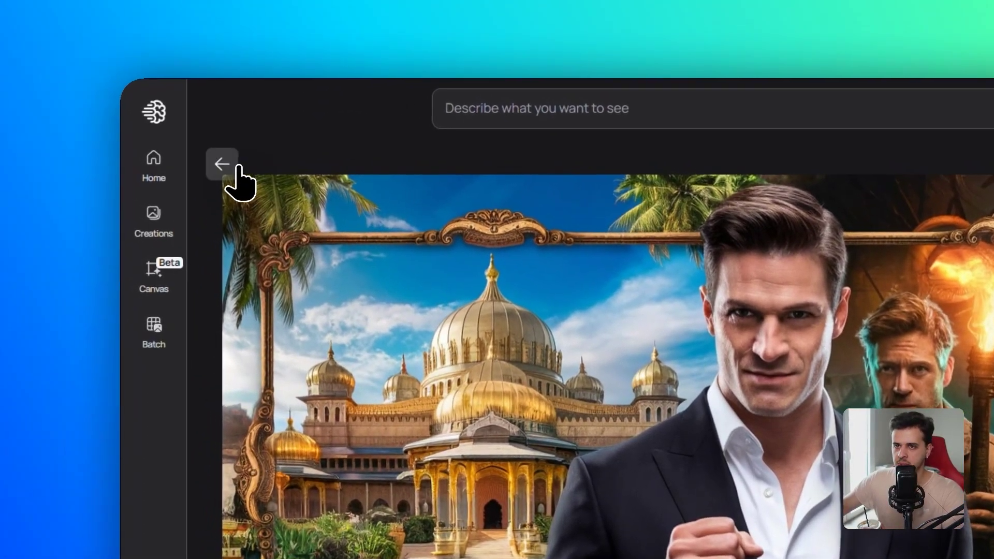
{"action": "left_click", "coordinate": [192, 151]}
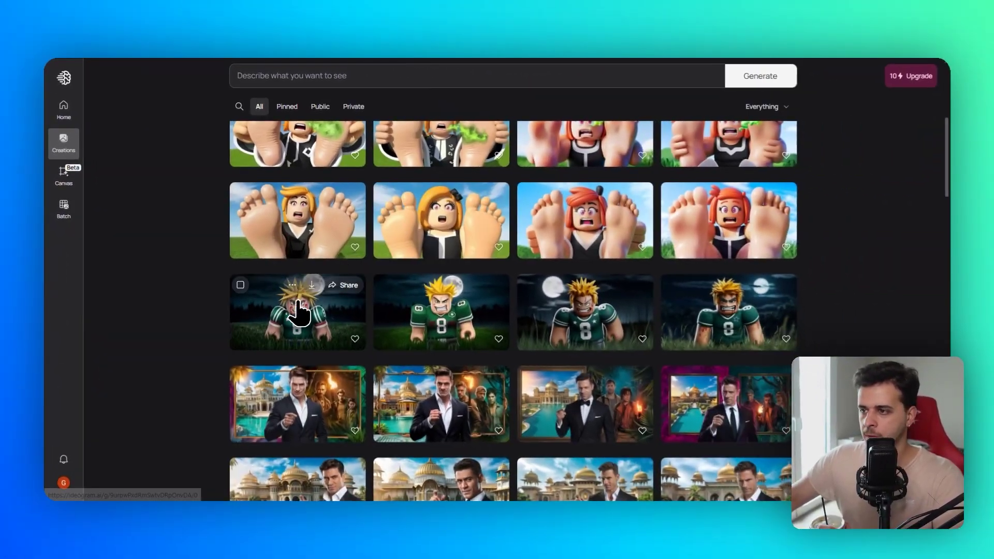
{"action": "scroll", "coordinate": [279, 298], "scroll_direction": "down", "scroll_amount": 3}
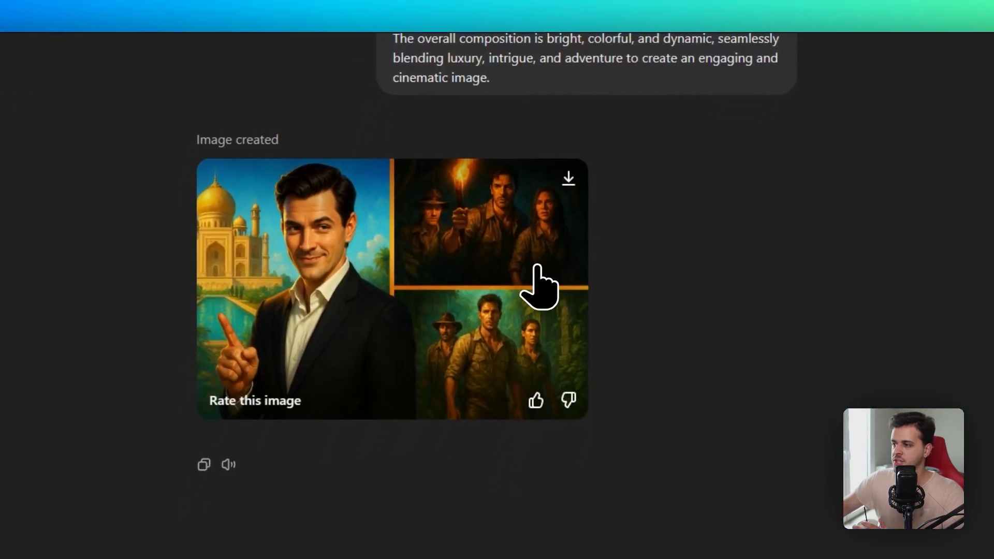
{"action": "left_click", "coordinate": [537, 266]}
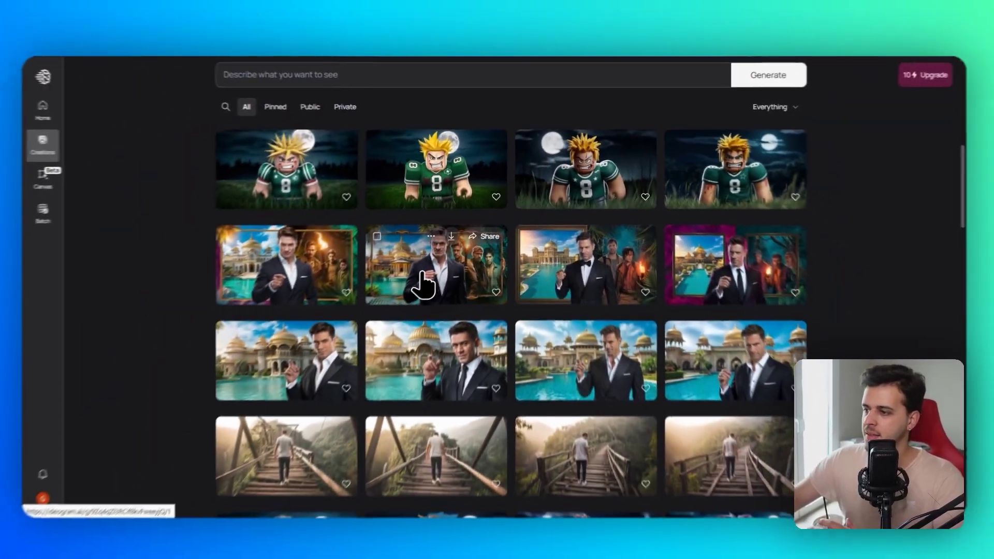
Reuse the Ideogram prompt of the man walking on the old wooden bridge by submitting it in the ChatGPT chat
{"action": "scroll", "coordinate": [422, 285], "scroll_direction": "down", "scroll_amount": 4}
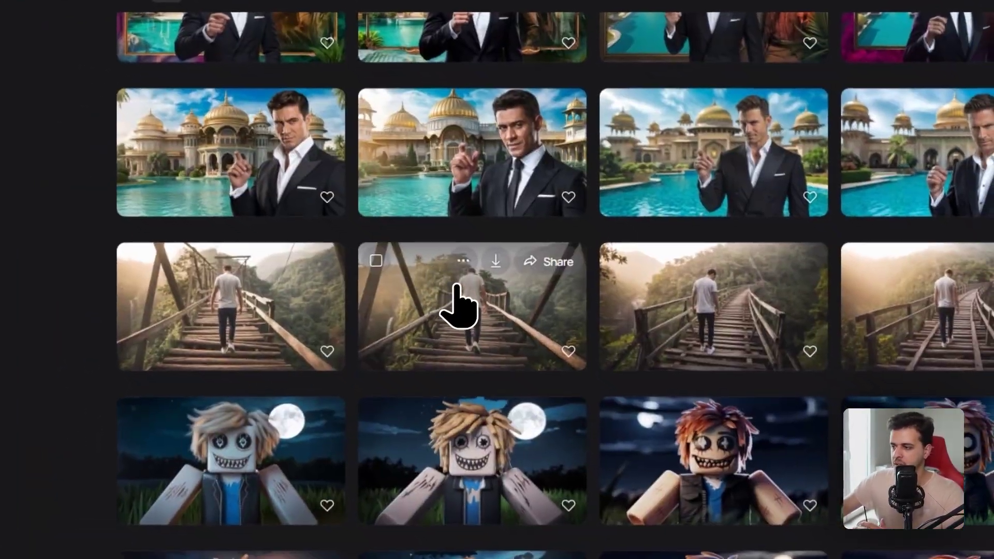
{"action": "left_click", "coordinate": [456, 305]}
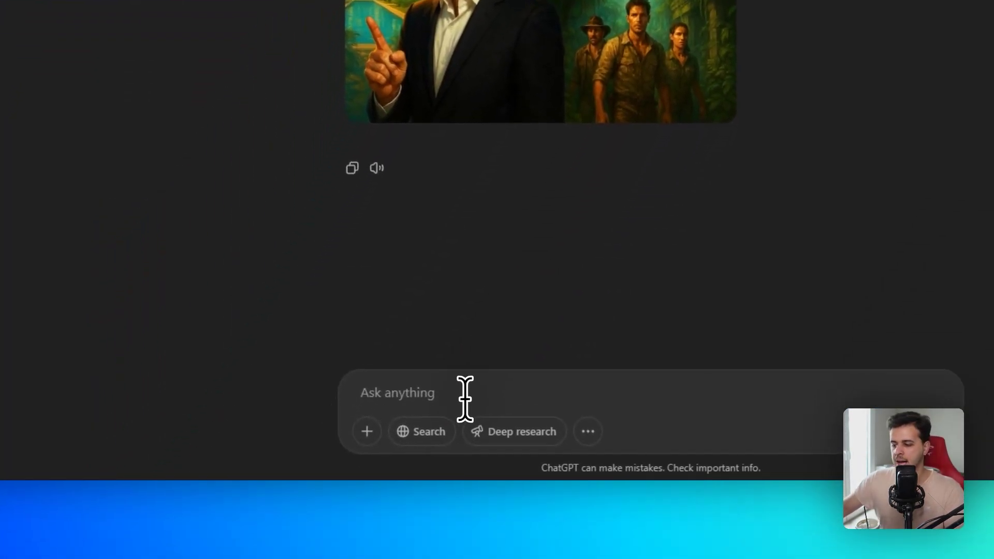
{"action": "left_click", "coordinate": [465, 397]}
{"action": "key", "text": "ctrl+v"}
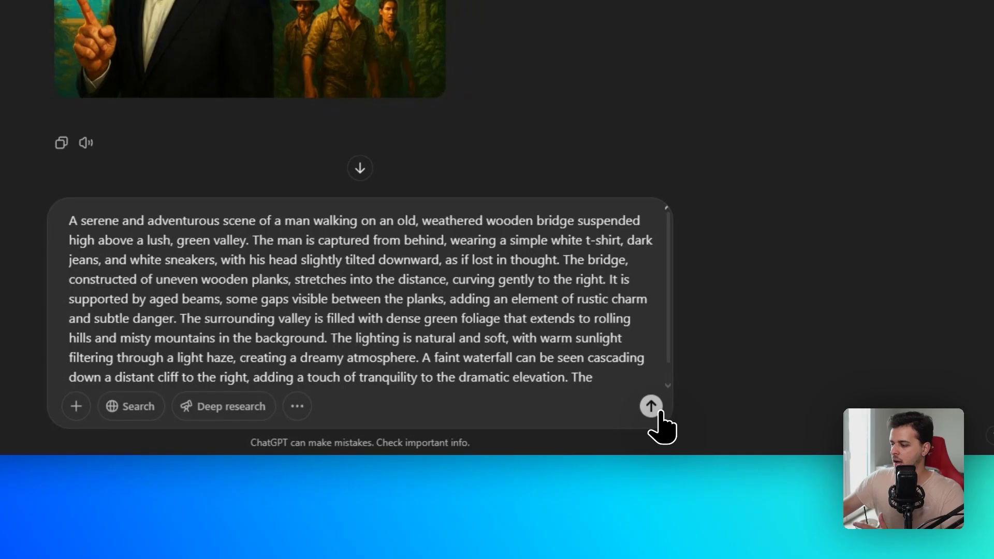
{"action": "left_click", "coordinate": [657, 409]}
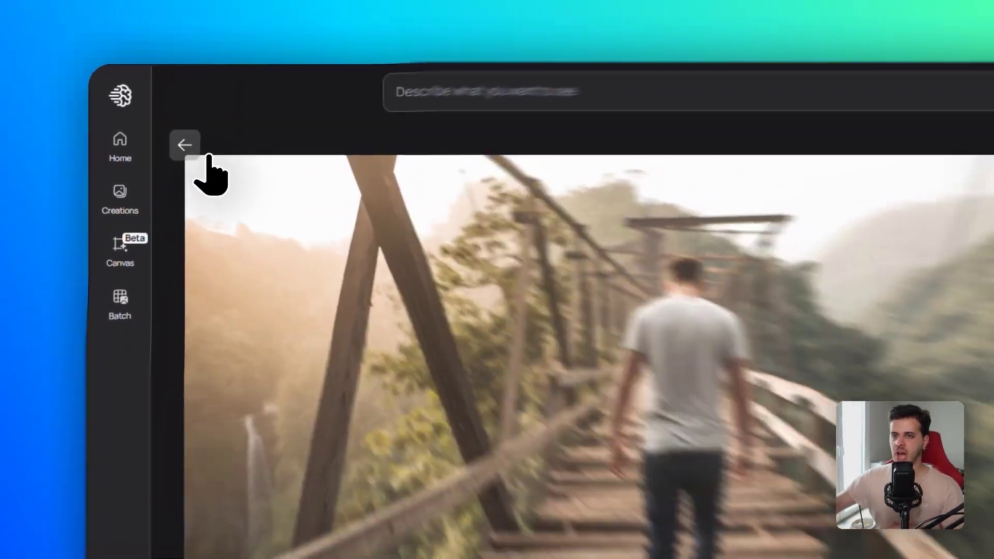
Return to the Ideogram creations and open the image of the Alcatraz prisoner rowing a red raft
{"action": "left_click", "coordinate": [104, 109]}
{"action": "scroll", "coordinate": [462, 298], "scroll_direction": "down", "scroll_amount": 10}
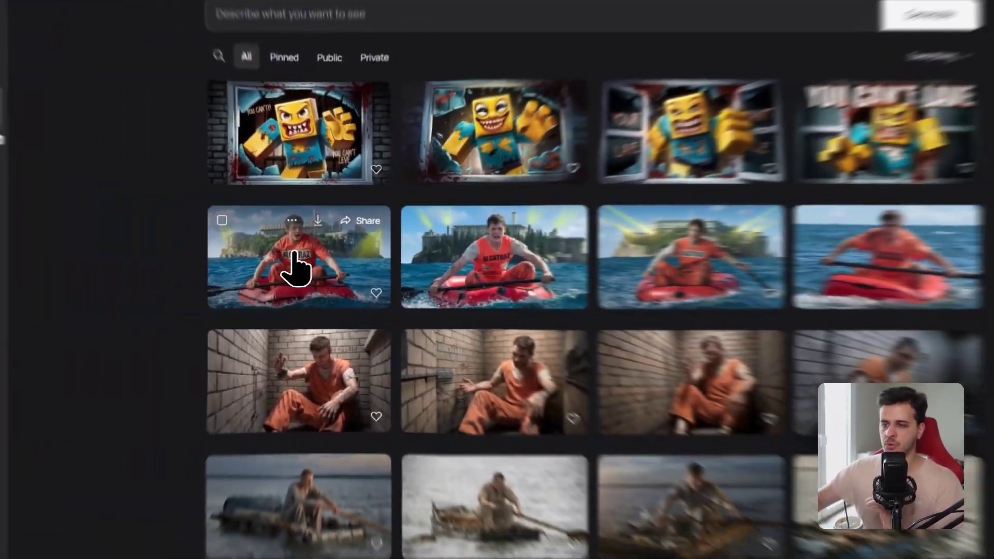
{"action": "left_click", "coordinate": [279, 273]}
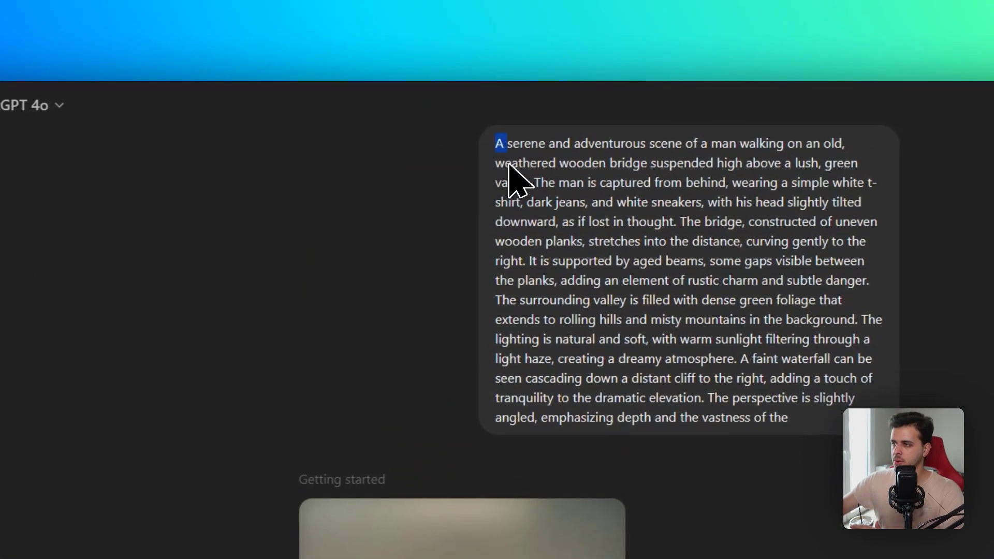
Review the wooden bridge prompt and its image in ChatGPT, and check the Alcatraz image's Style detail in Ideogram
{"action": "triple_click", "coordinate": [498, 138]}
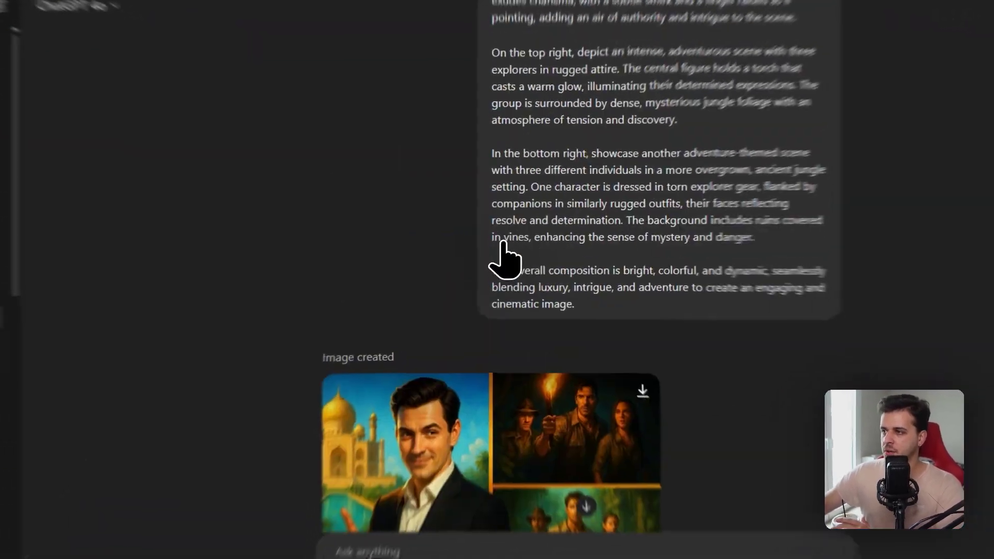
{"action": "scroll", "coordinate": [513, 274], "scroll_direction": "up", "scroll_amount": 5}
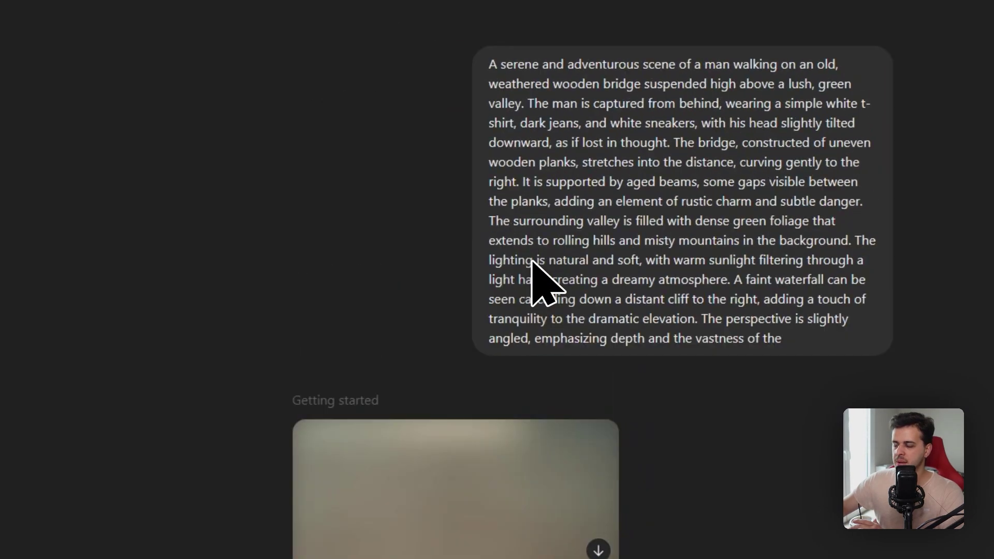
{"action": "left_click_drag", "start_coordinate": [486, 156], "coordinate": [757, 369]}
{"action": "left_click", "coordinate": [781, 392]}
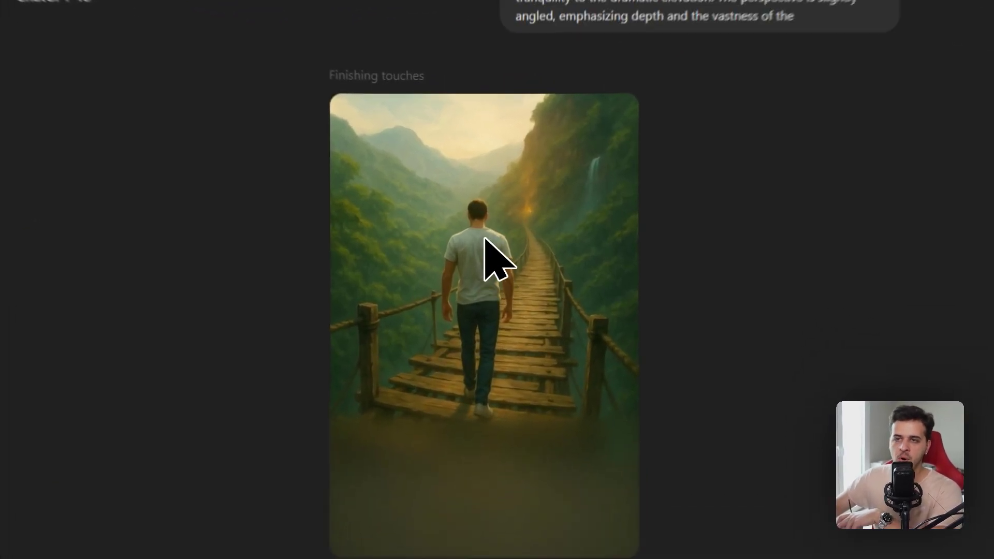
{"action": "scroll", "coordinate": [481, 214], "scroll_direction": "up", "scroll_amount": 5}
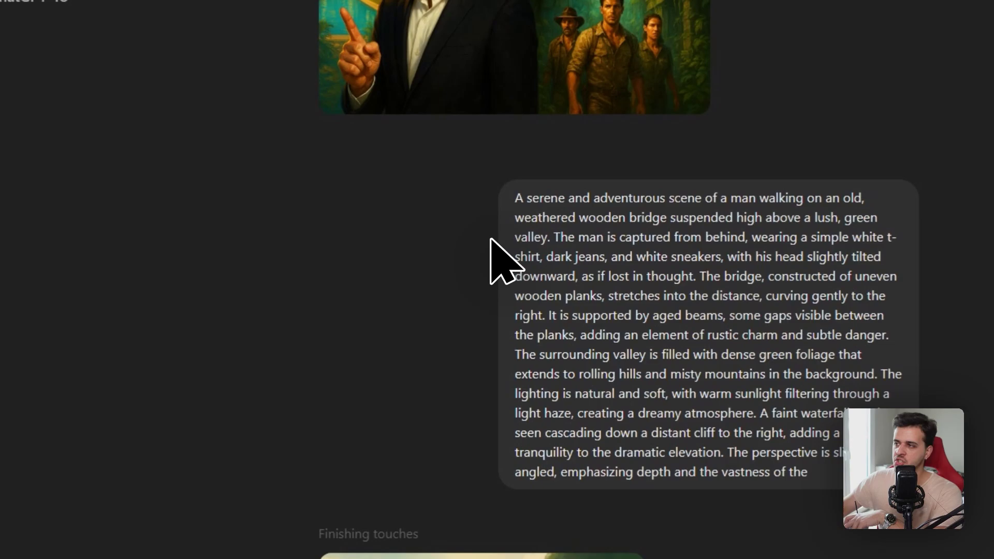
{"action": "left_click_drag", "start_coordinate": [493, 176], "coordinate": [646, 299]}
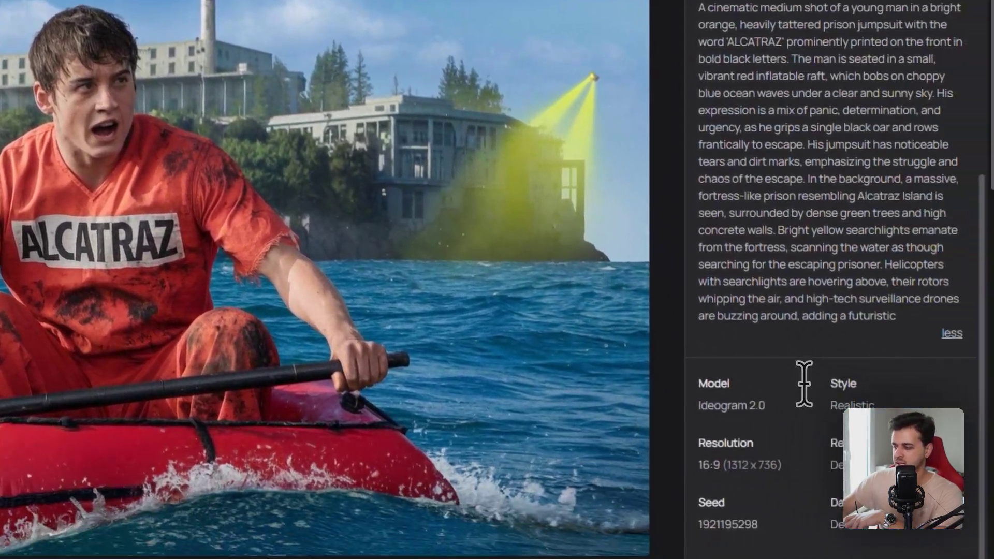
{"action": "left_click_drag", "start_coordinate": [735, 348], "coordinate": [763, 348]}
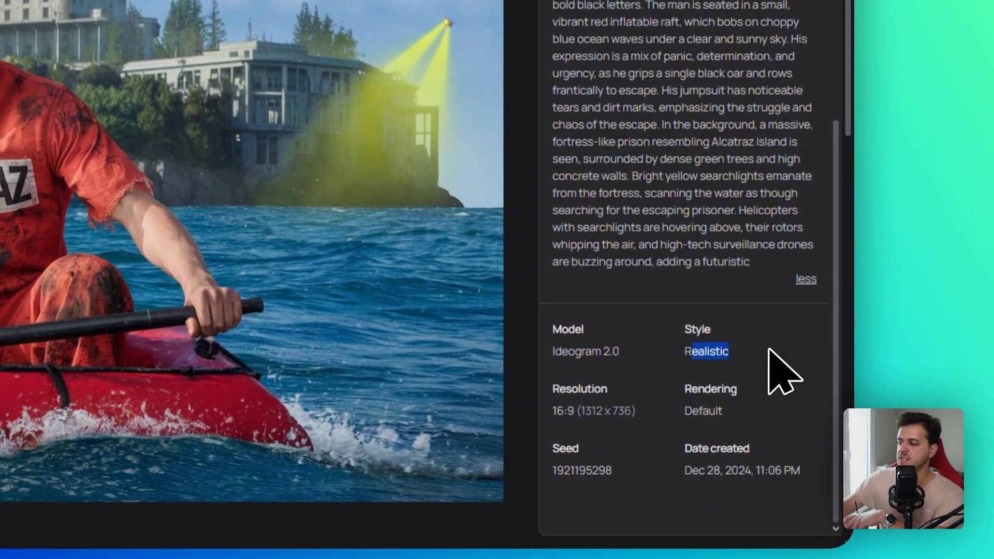
{"action": "left_click", "coordinate": [748, 349]}
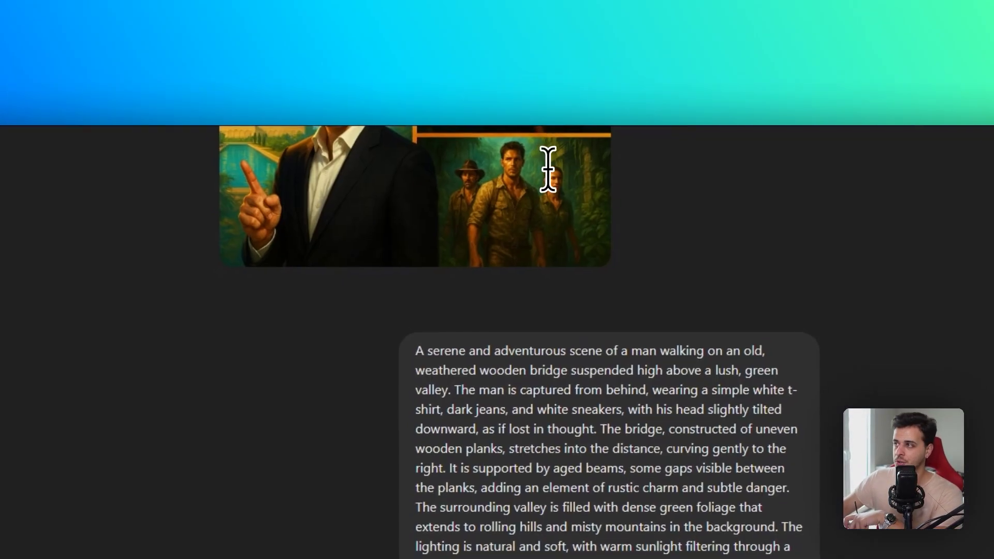
View the finished wooden bridge image enlarged in ChatGPT and close it
{"action": "scroll", "coordinate": [548, 169], "scroll_direction": "down", "scroll_amount": 6}
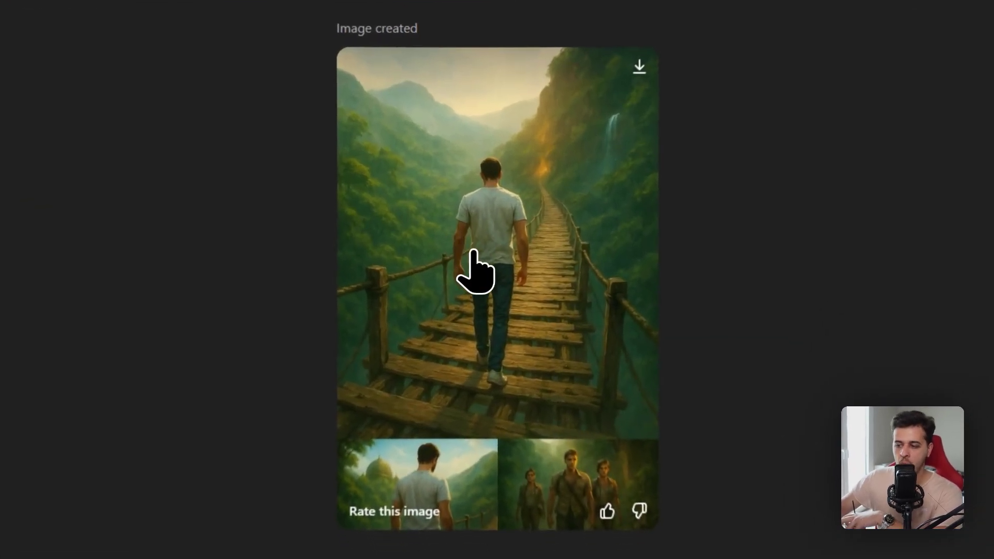
{"action": "left_click", "coordinate": [481, 313]}
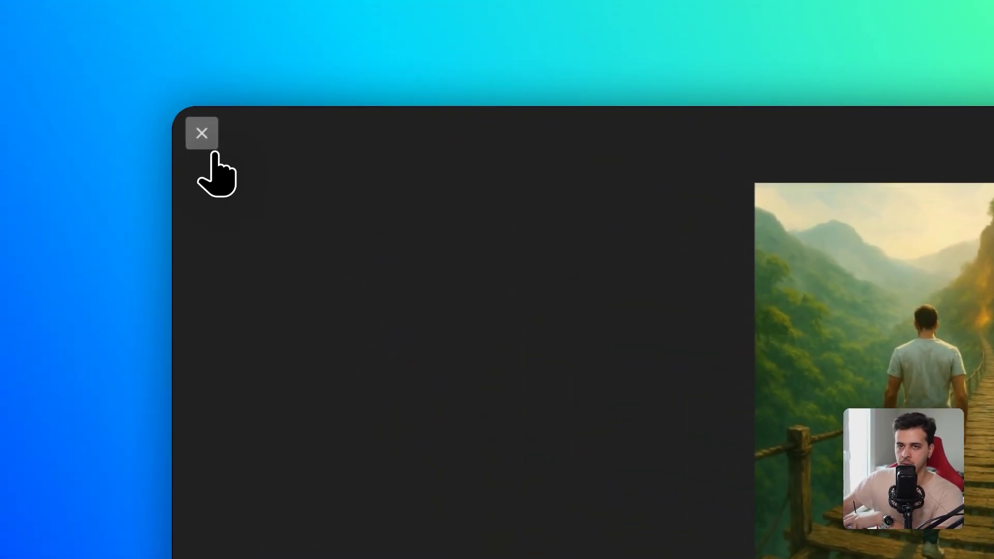
{"action": "left_click", "coordinate": [214, 154]}
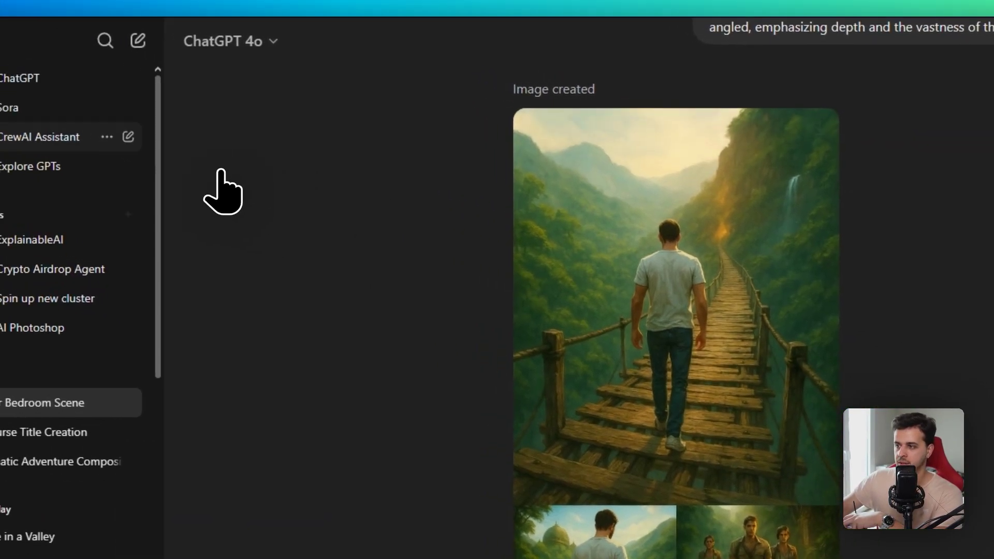
In a new ChatGPT chat, submit the Alcatraz raft's Magic Prompt from Ideogram with "Resolution 16:9, Realistic Image." added at the end
{"action": "left_click", "coordinate": [251, 139]}
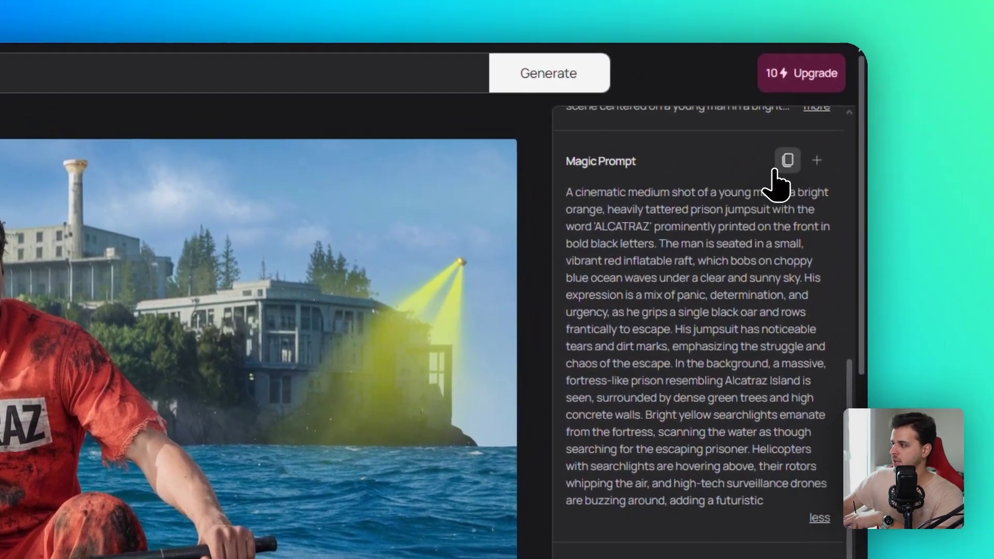
{"action": "left_click", "coordinate": [787, 160]}
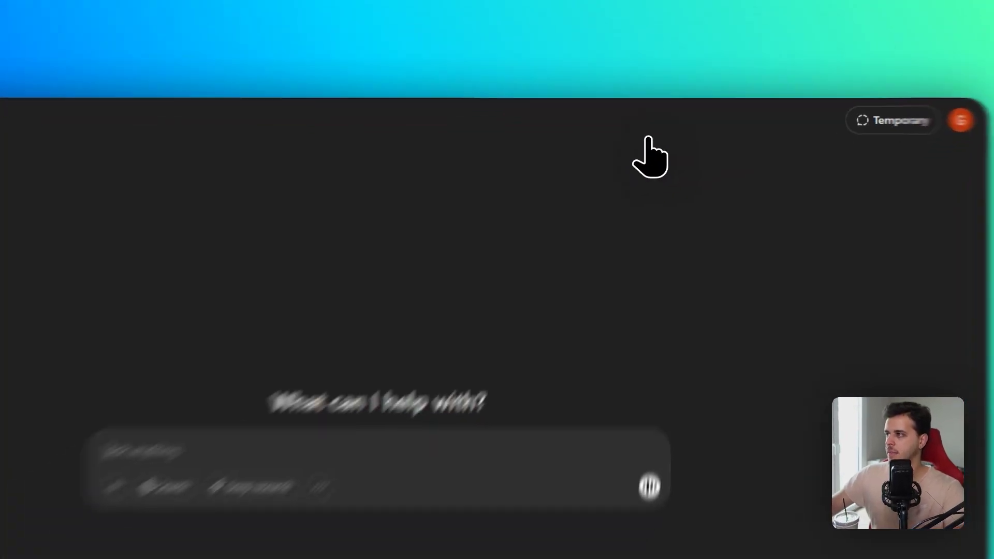
{"action": "key", "text": "super+v"}
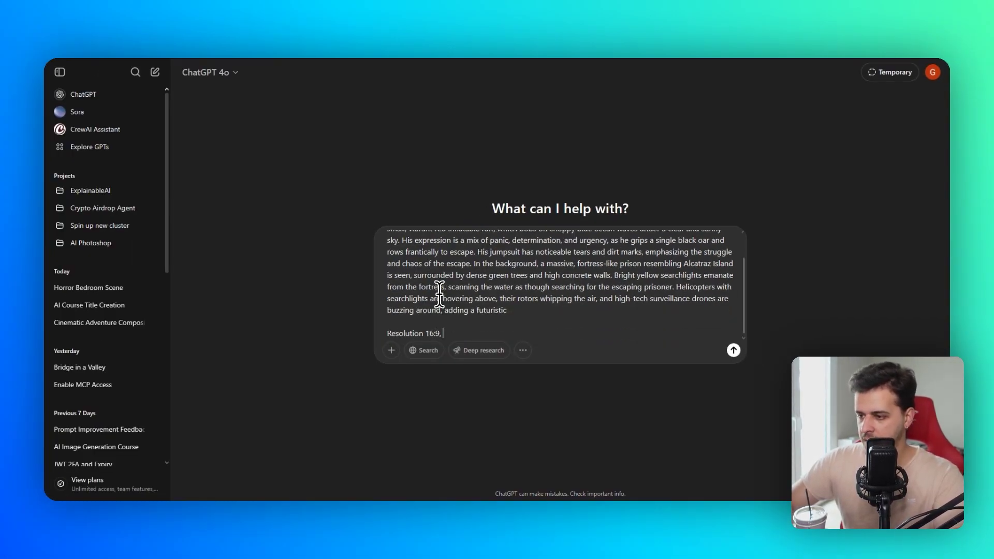
{"action": "key", "text": "Return"}
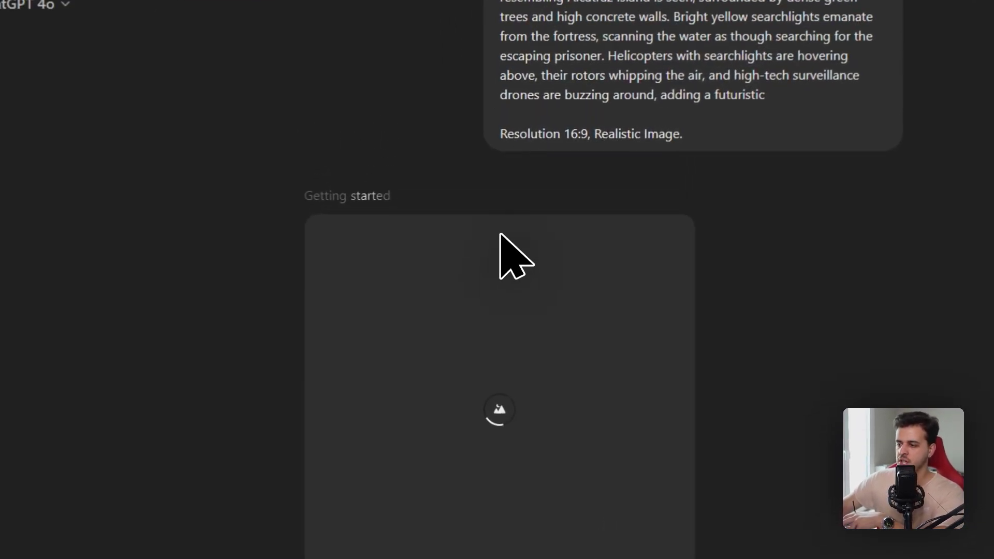
{"action": "left_click_drag", "start_coordinate": [493, 75], "coordinate": [690, 81]}
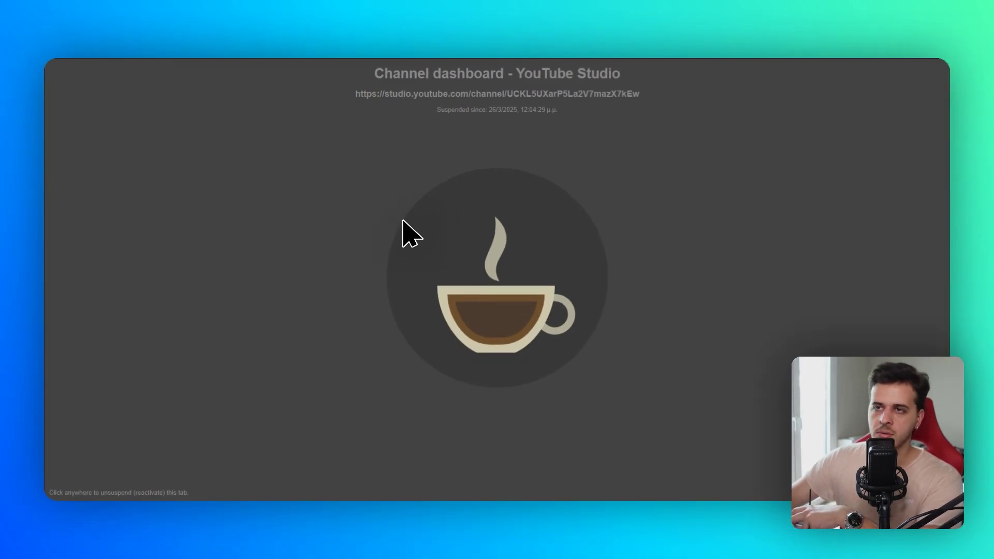
Reactivate the suspended YouTube Studio tab and look through the channel dashboard
{"action": "left_click", "coordinate": [403, 221]}
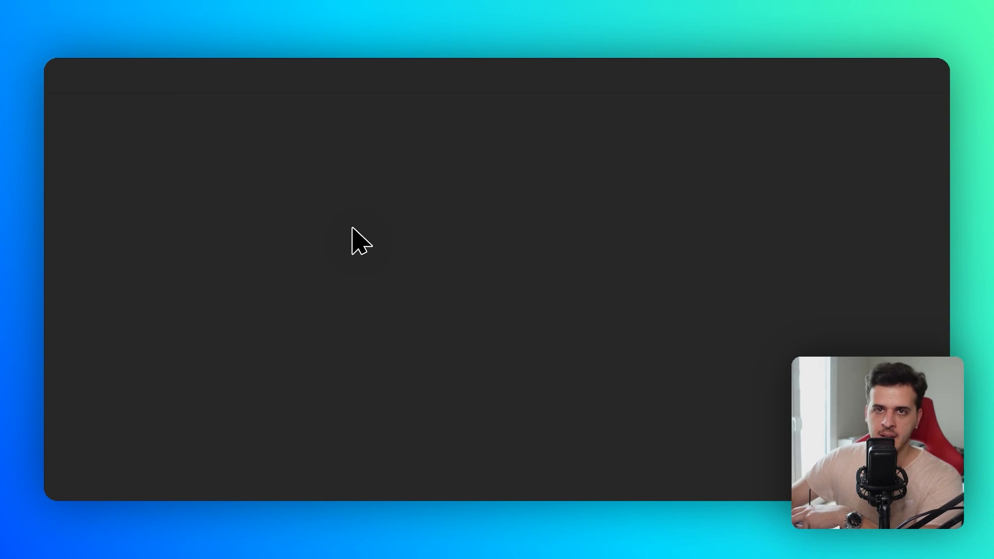
{"action": "scroll", "coordinate": [358, 241], "scroll_direction": "down", "scroll_amount": 5}
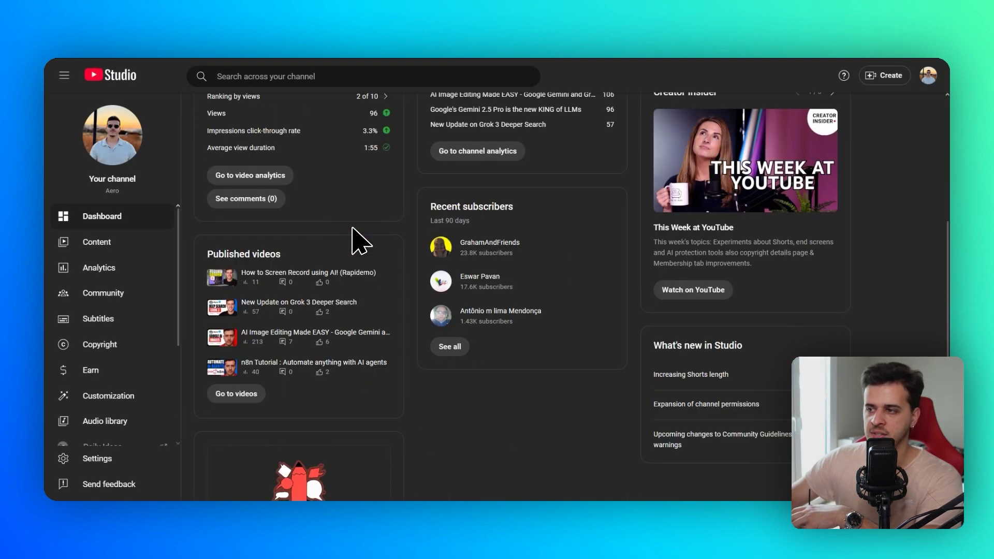
{"action": "scroll", "coordinate": [358, 240], "scroll_direction": "up", "scroll_amount": 5}
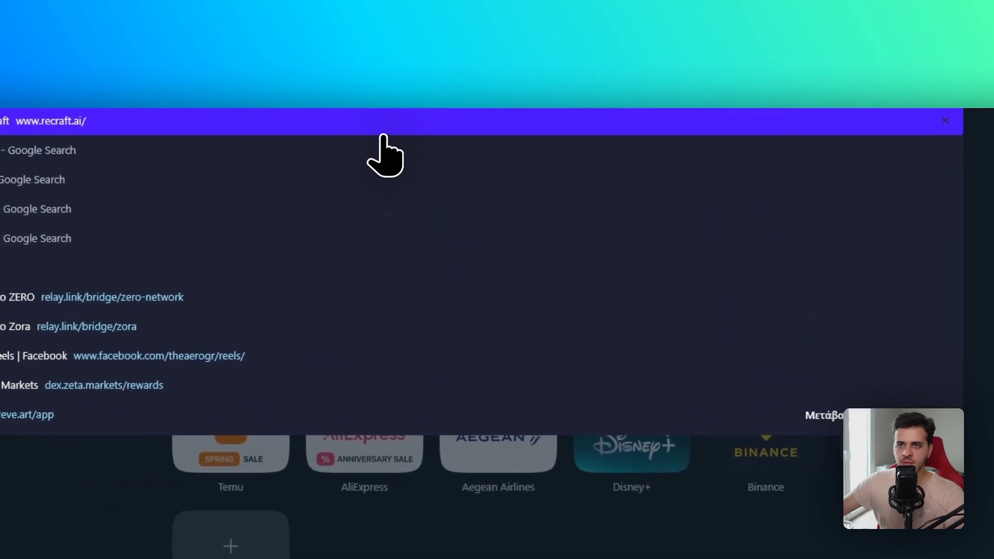
Open the Alcatraz raft project on the Recraft website and load ChatGPT in a new tab
{"action": "left_click", "coordinate": [384, 134]}
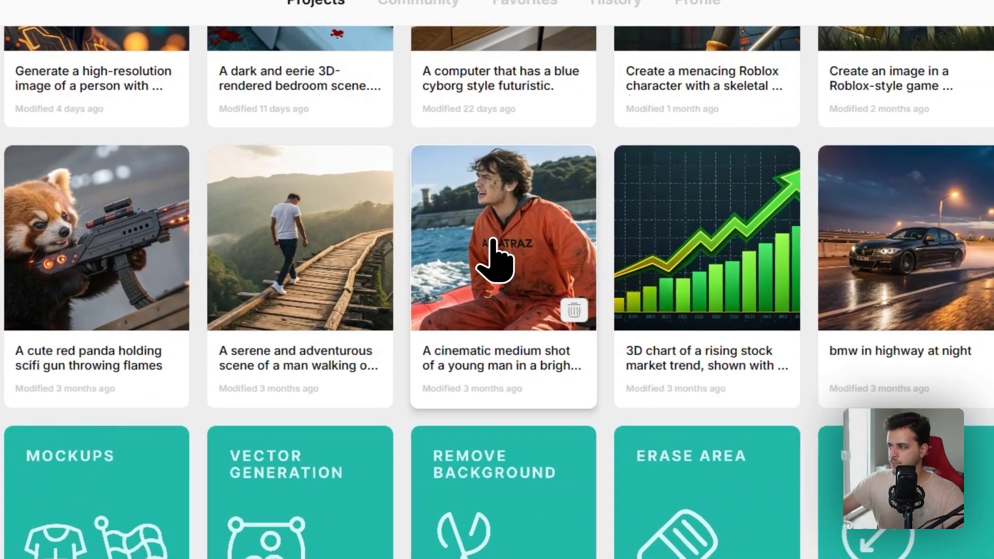
{"action": "left_click", "coordinate": [523, 248]}
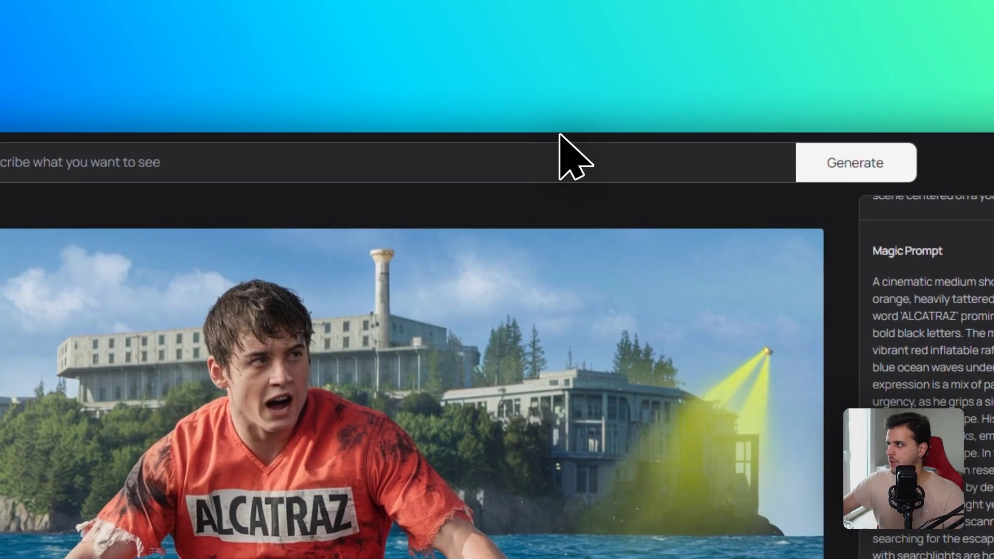
{"action": "left_click", "coordinate": [560, 135]}
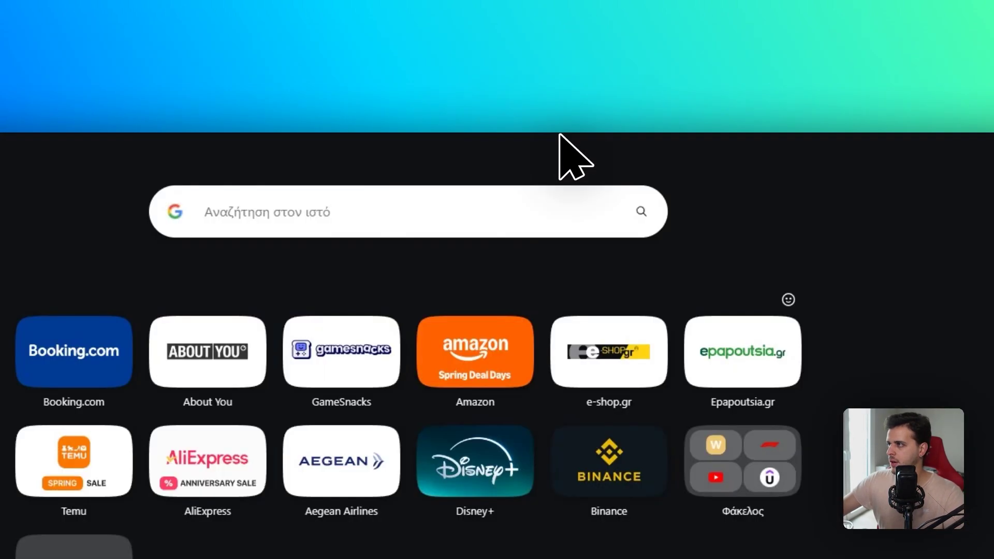
{"action": "type", "text": "ch"}
{"action": "key", "text": "Return"}
Switch back to Recraft and examine the Alcatraz raft images on the project canvas
{"action": "left_click", "coordinate": [470, 134]}
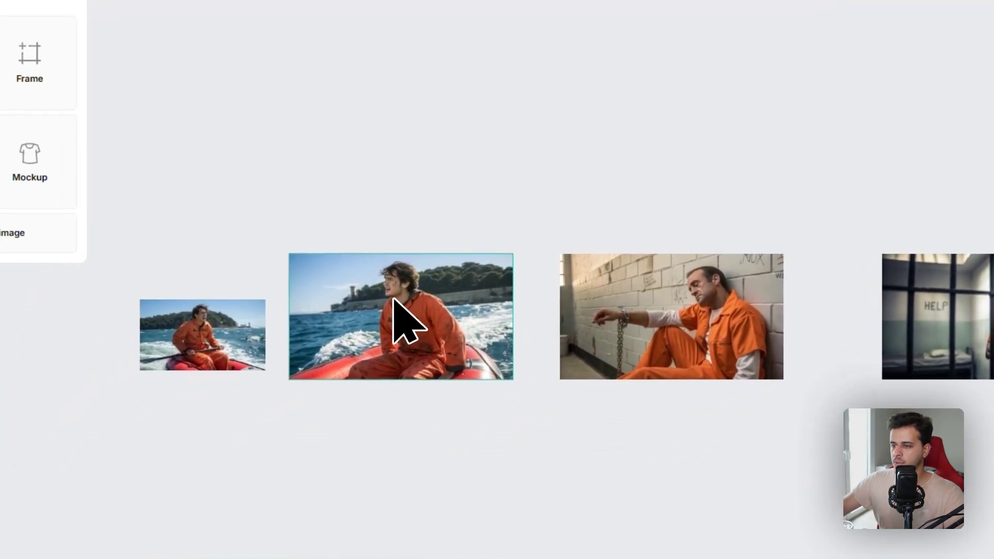
{"action": "left_click", "coordinate": [371, 328]}
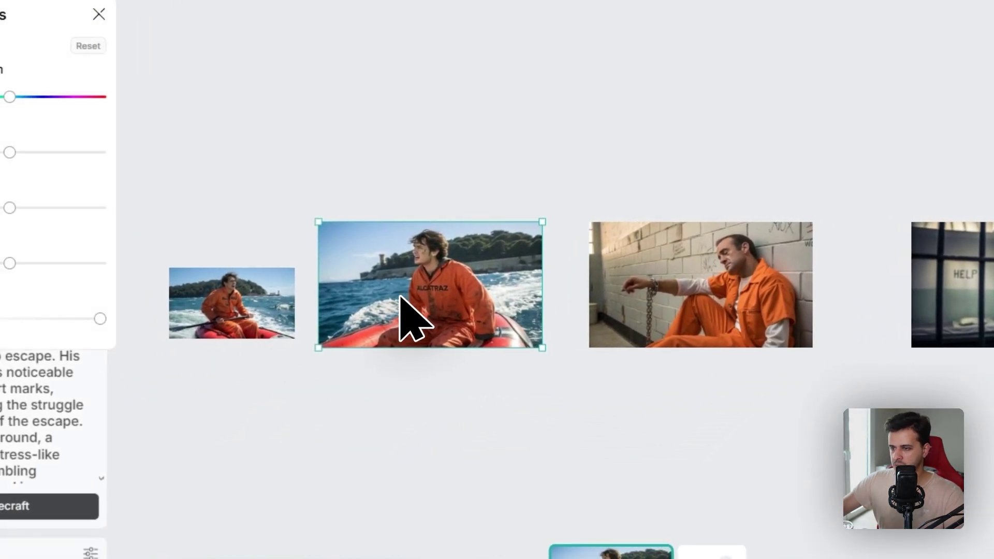
{"action": "left_click", "coordinate": [269, 306]}
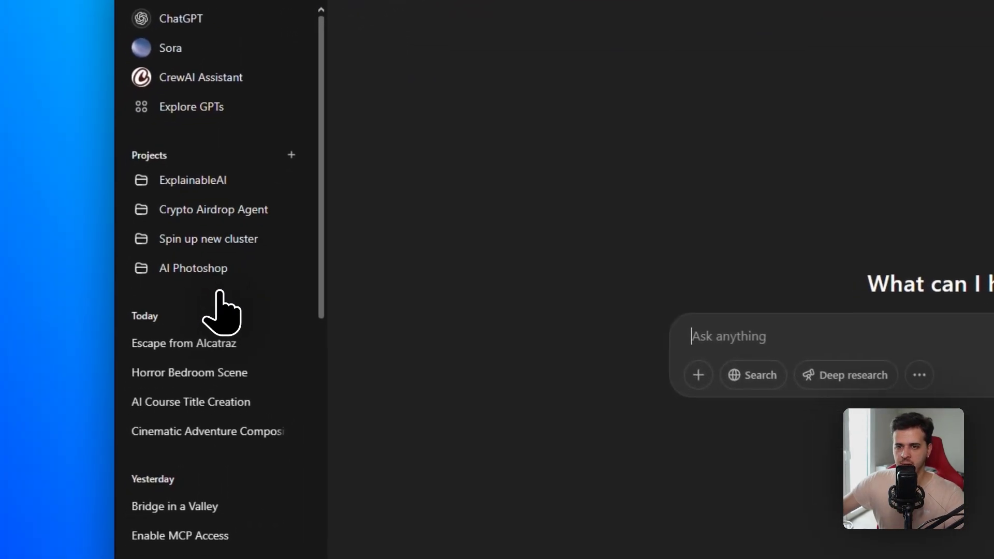
In the Escape from Alcatraz chat, mark the large drone left of the man in the generated image and submit the edit "remove this"
{"action": "left_click", "coordinate": [227, 295]}
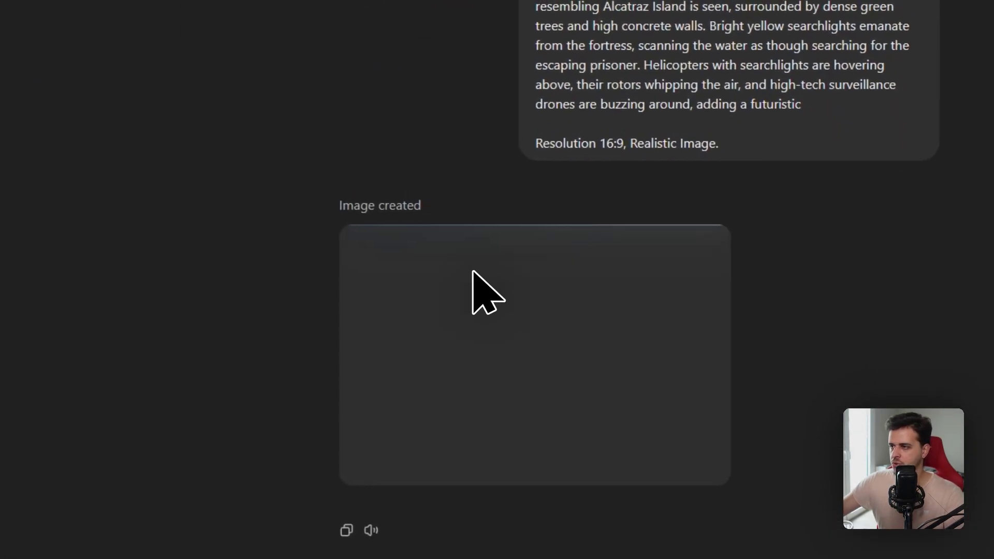
{"action": "left_click", "coordinate": [471, 277]}
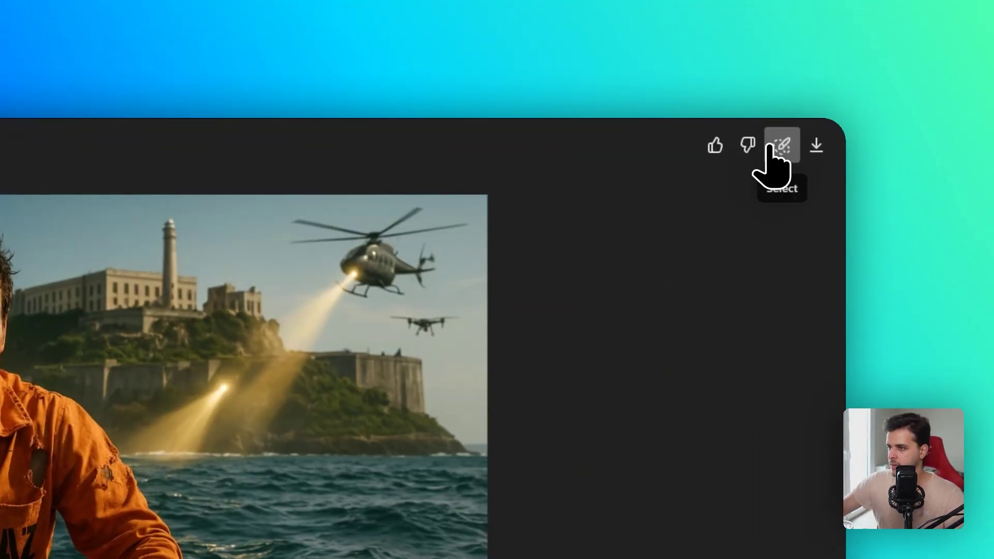
{"action": "left_click", "coordinate": [912, 74]}
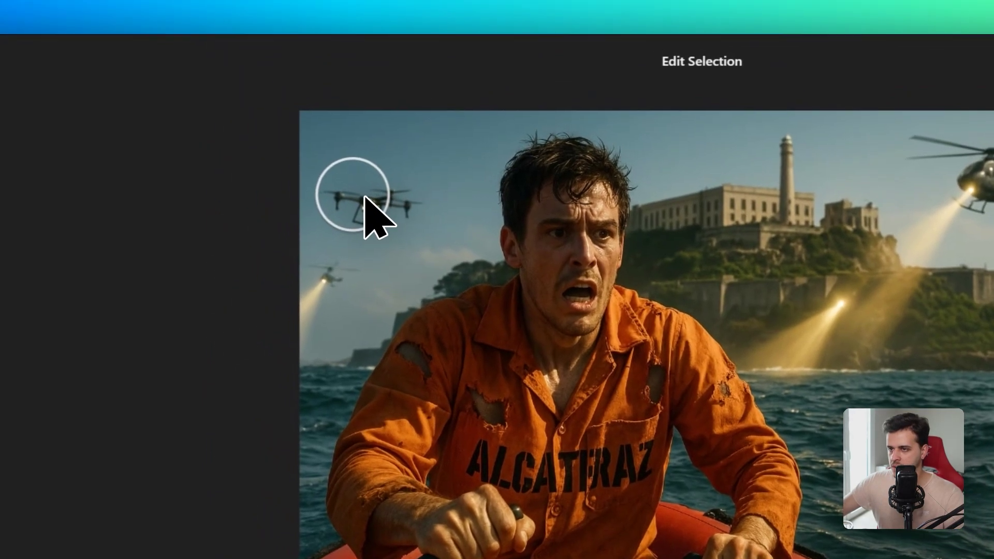
{"action": "left_click_drag", "start_coordinate": [354, 196], "coordinate": [388, 199]}
{"action": "type", "text": "rem"}
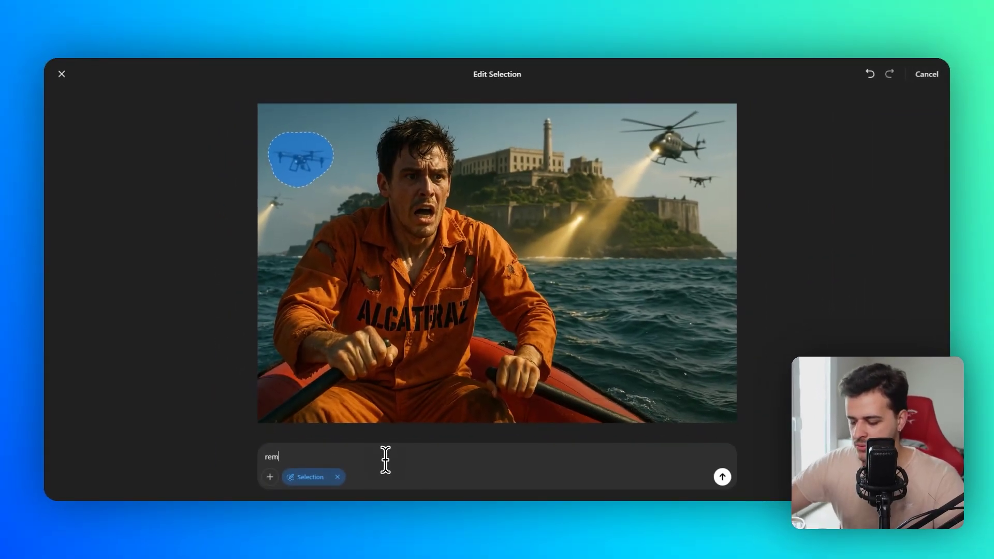
{"action": "type", "text": "ove this"}
{"action": "left_click", "coordinate": [723, 477]}
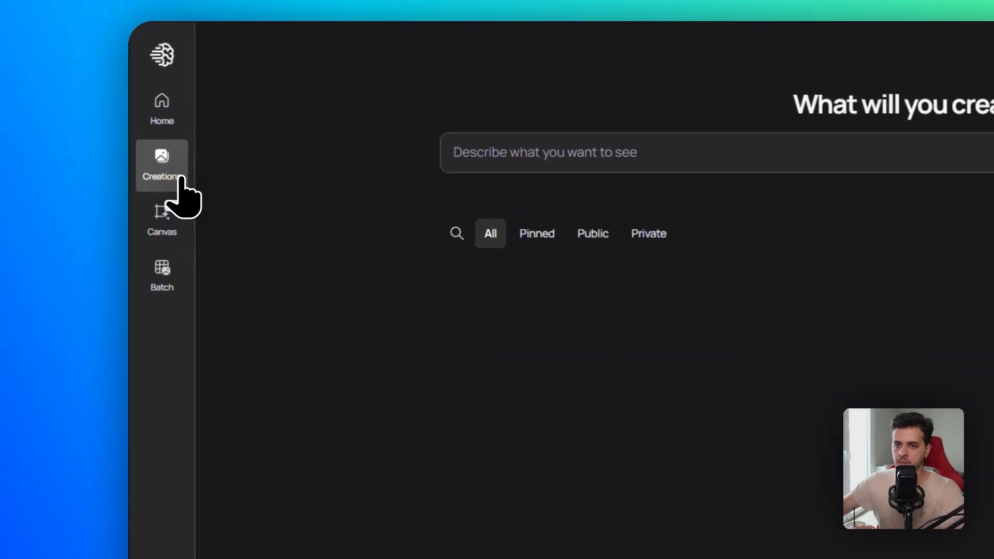
Switch to the Ideogram creations and inspect the Alcatraz raft images at full size one after another
{"action": "scroll", "coordinate": [560, 525], "scroll_direction": "down", "scroll_amount": 10}
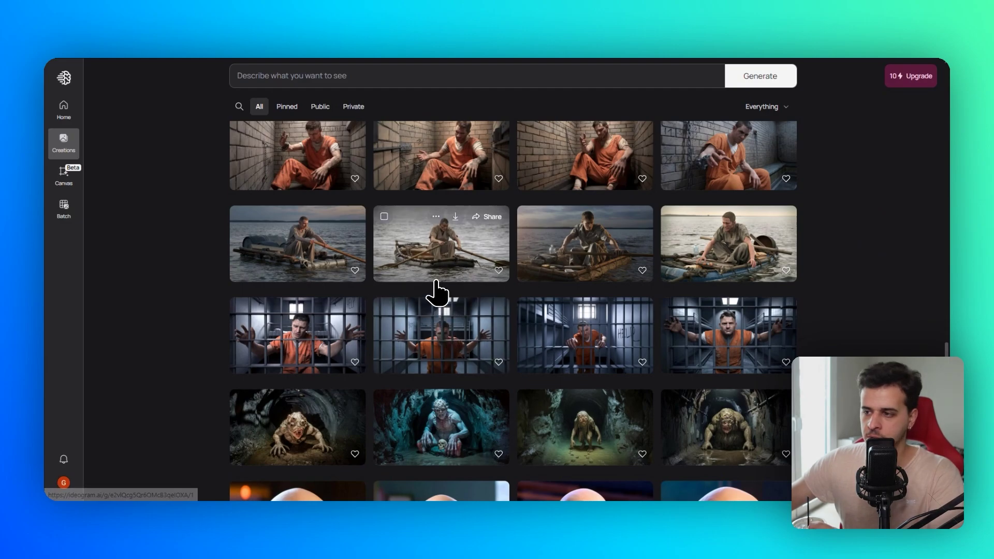
{"action": "scroll", "coordinate": [456, 270], "scroll_direction": "up", "scroll_amount": 4}
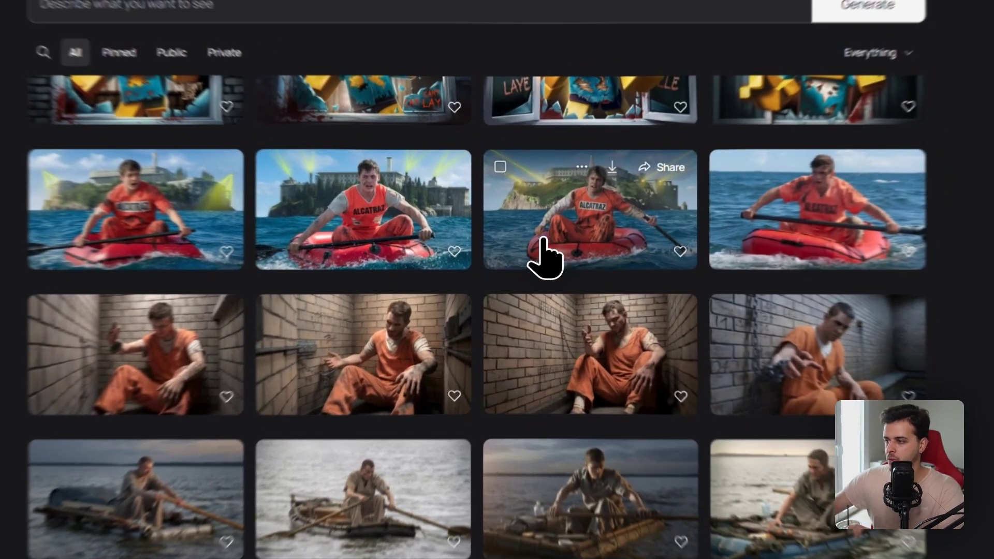
{"action": "left_click", "coordinate": [554, 259]}
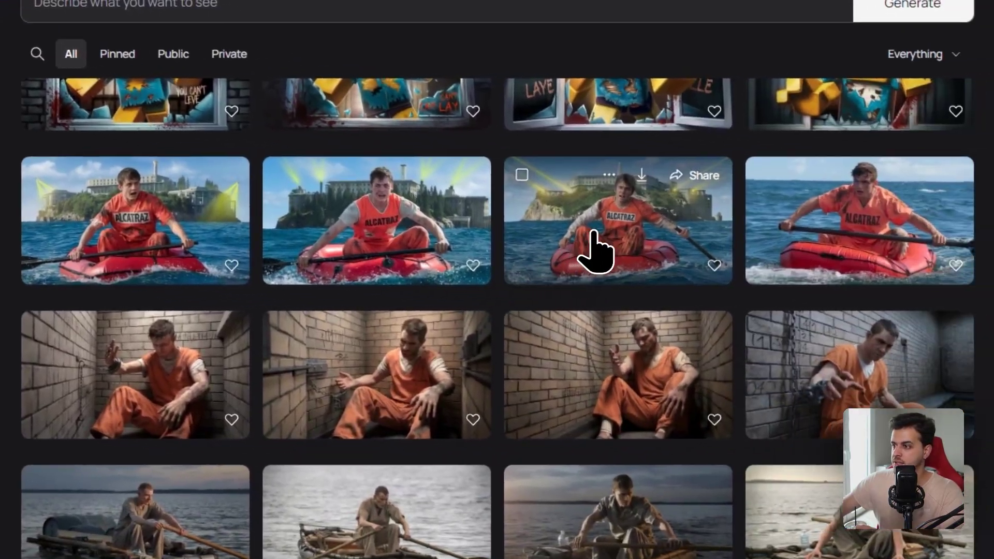
{"action": "left_click", "coordinate": [884, 336]}
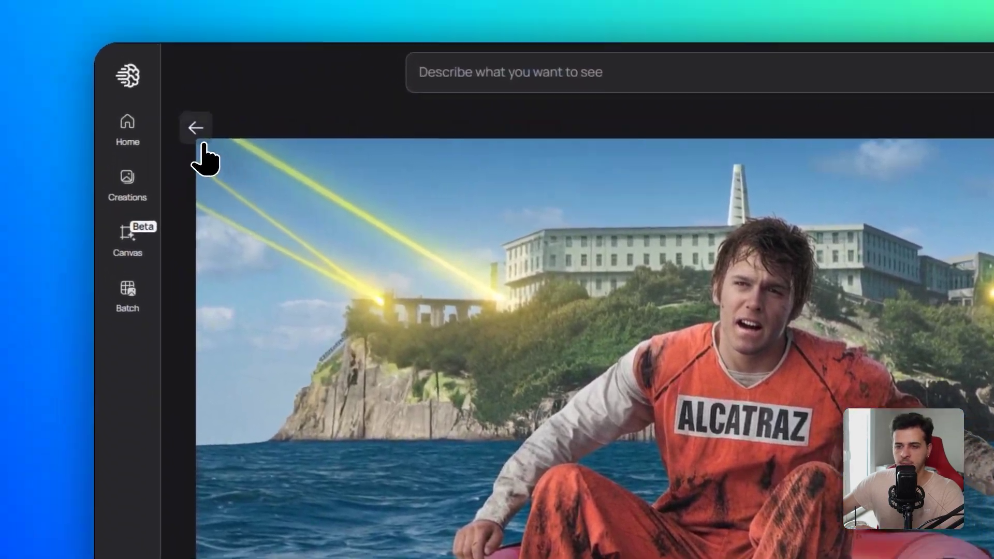
{"action": "left_click", "coordinate": [195, 126]}
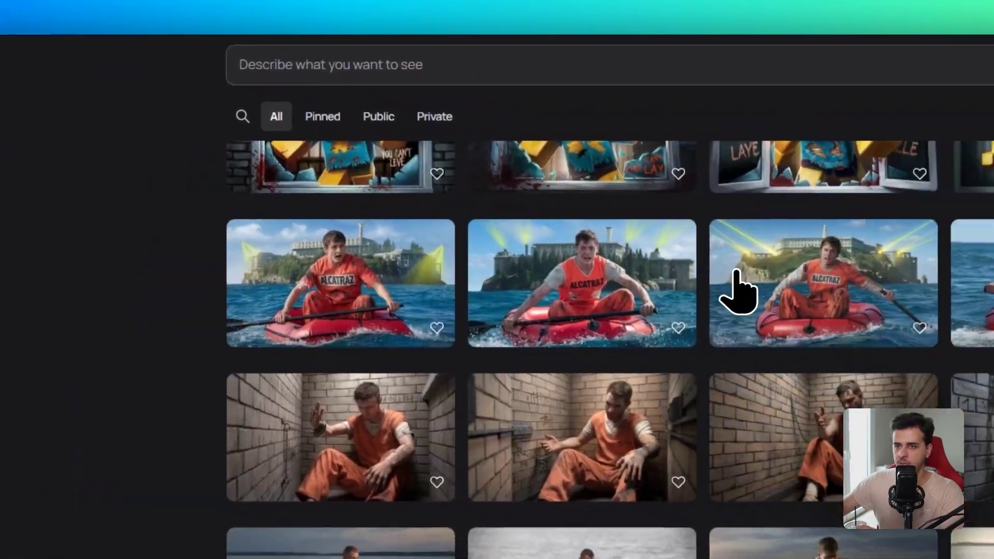
{"action": "left_click", "coordinate": [712, 236]}
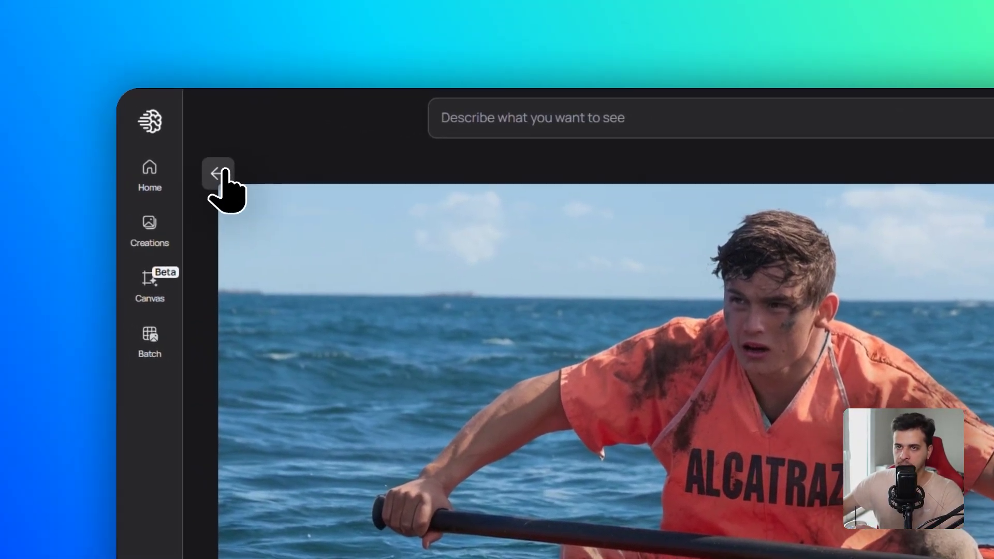
{"action": "left_click", "coordinate": [104, 109]}
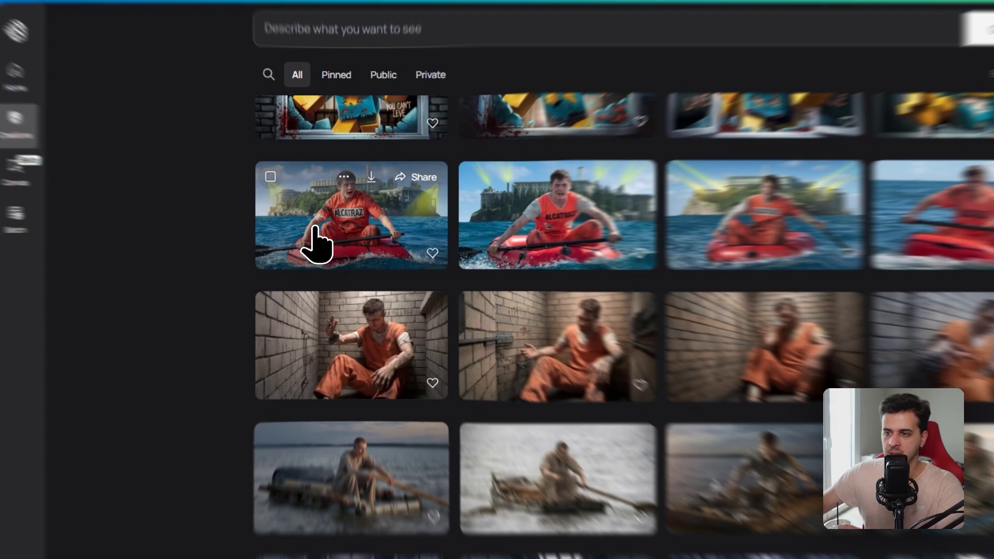
{"action": "left_click", "coordinate": [315, 231]}
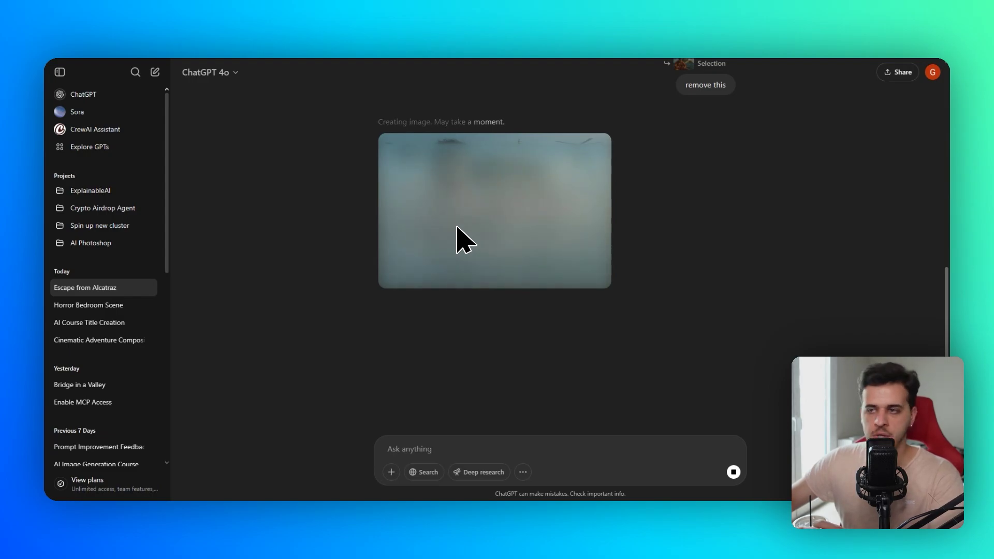
Return to the Escape from Alcatraz chat in ChatGPT and compare the original raft image with its drone-removal edit
{"action": "scroll", "coordinate": [463, 241], "scroll_direction": "up", "scroll_amount": 6}
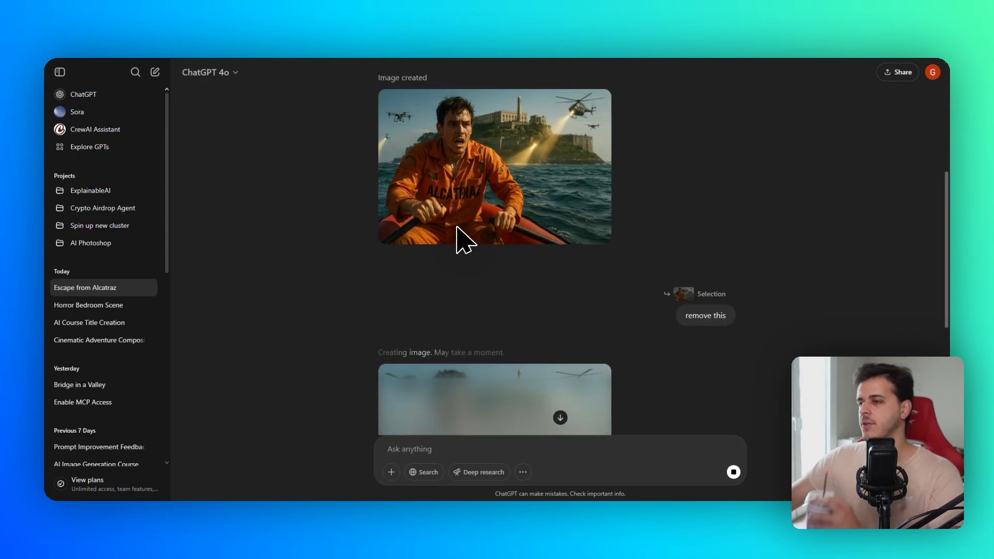
{"action": "scroll", "coordinate": [401, 179], "scroll_direction": "down", "scroll_amount": 6}
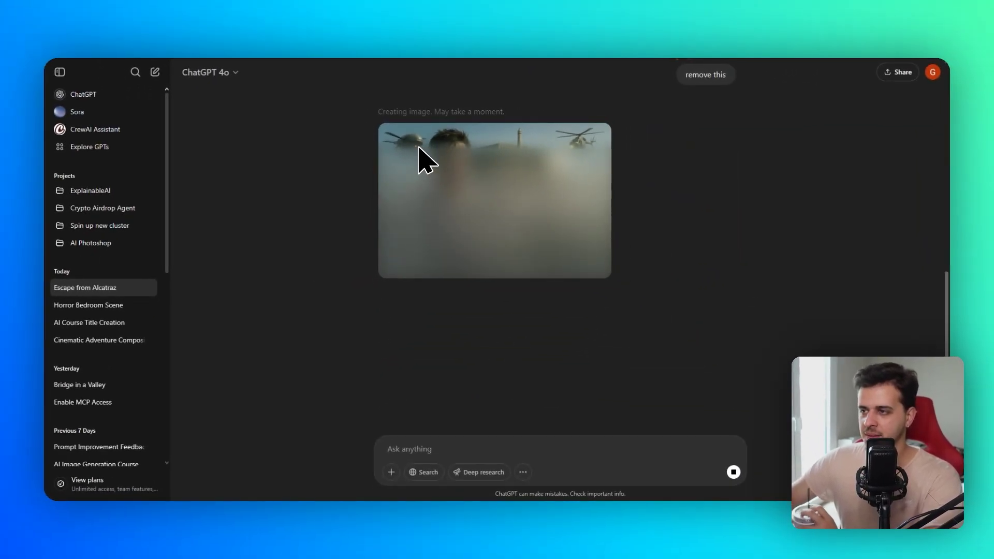
{"action": "scroll", "coordinate": [444, 196], "scroll_direction": "up", "scroll_amount": 5}
{"action": "scroll", "coordinate": [430, 197], "scroll_direction": "down", "scroll_amount": 5}
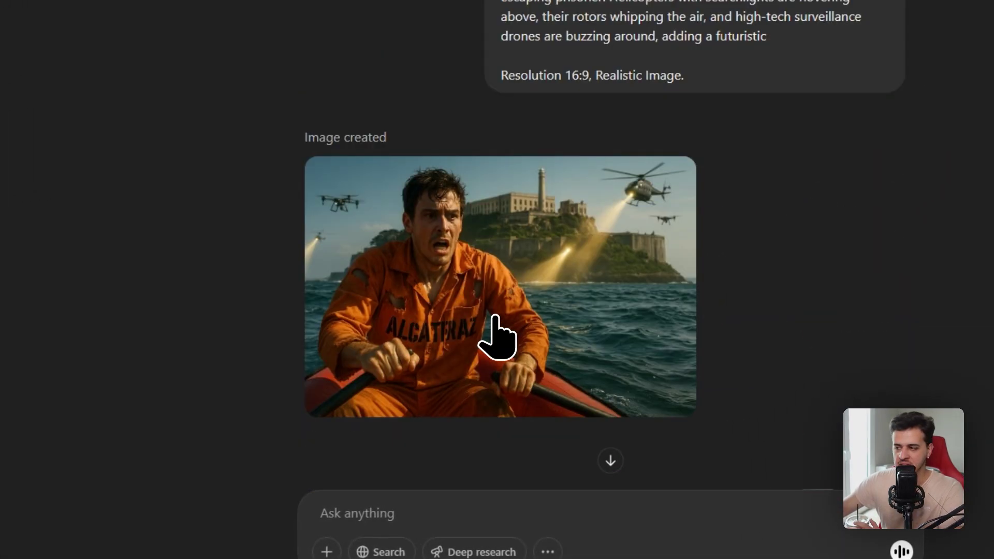
{"action": "left_click", "coordinate": [490, 317]}
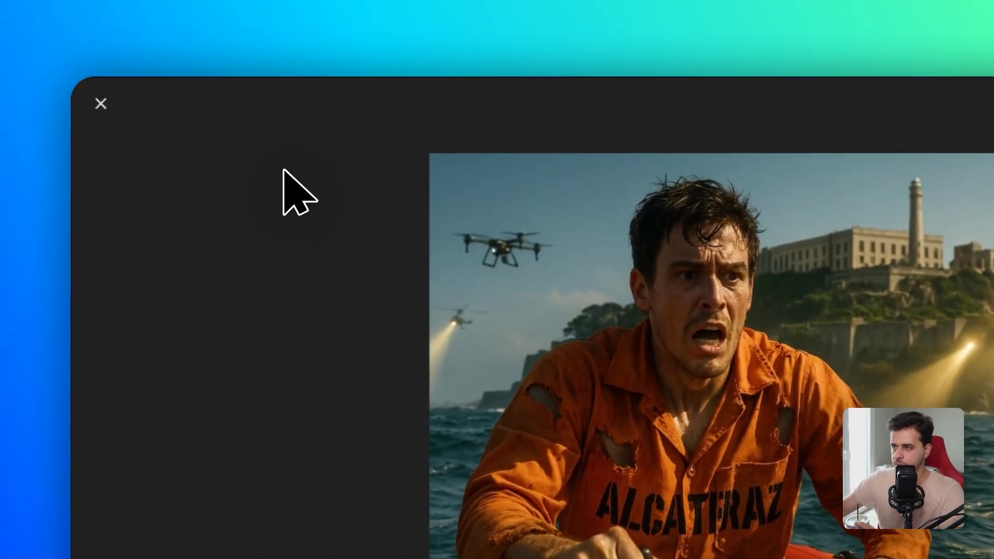
{"action": "left_click", "coordinate": [62, 75]}
{"action": "scroll", "coordinate": [738, 529], "scroll_direction": "down", "scroll_amount": 3}
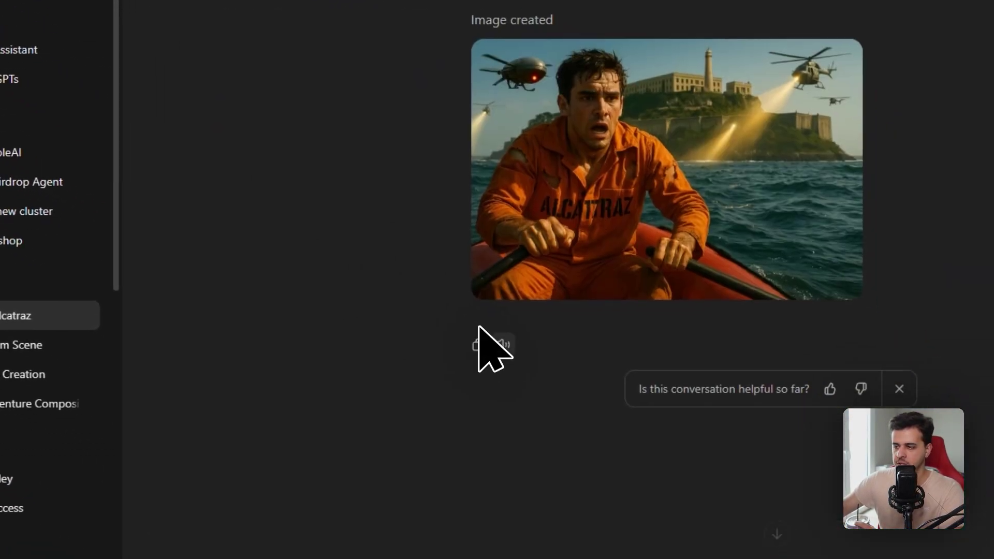
Mark both helicopters right of the lighthouse in the edited image and submit "remove this from the image, add the sky in their place."
{"action": "left_click", "coordinate": [753, 447]}
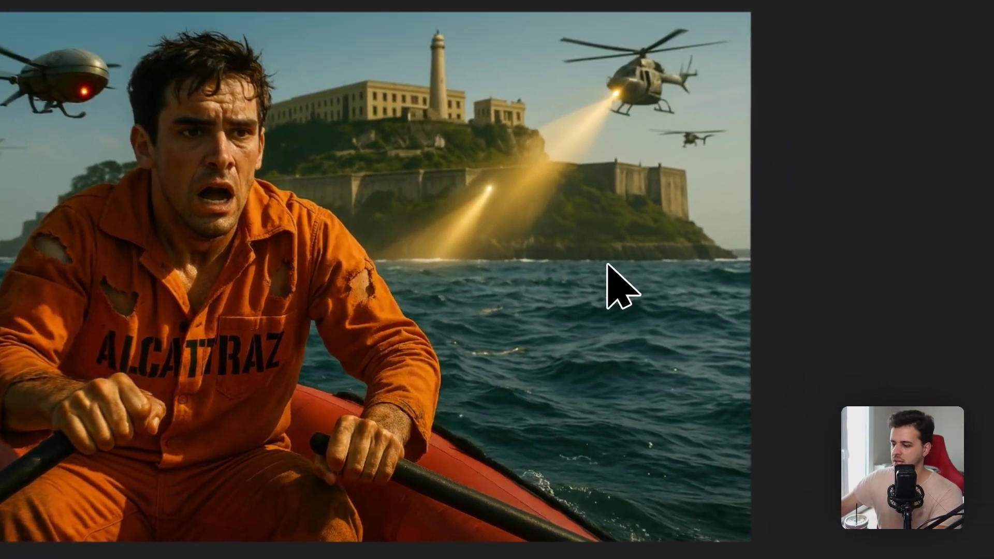
{"action": "left_click", "coordinate": [804, 129]}
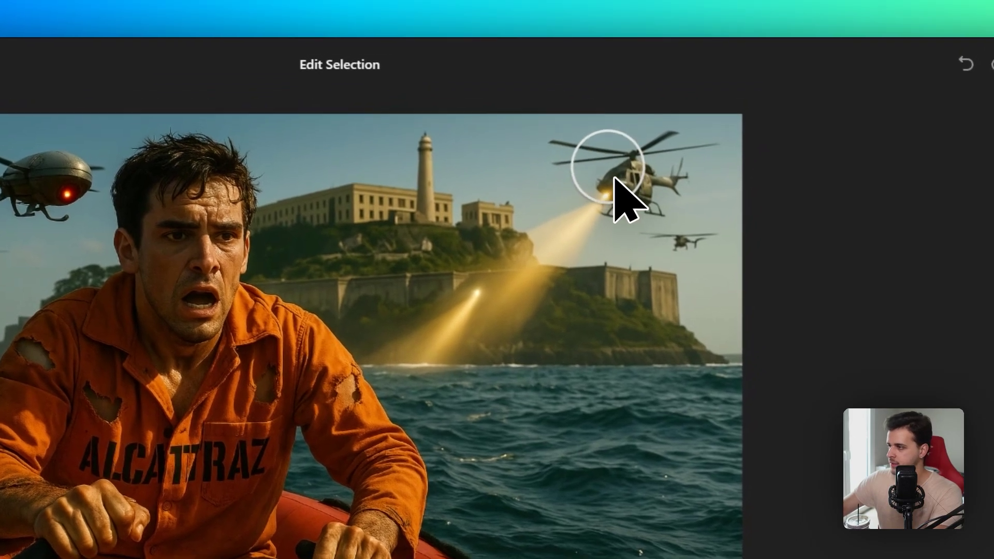
{"action": "mouse_move", "coordinate": [577, 164]}
{"action": "left_mouse_down"}
{"action": "mouse_move", "coordinate": [622, 168]}
{"action": "mouse_move", "coordinate": [678, 243]}
{"action": "left_mouse_up"}
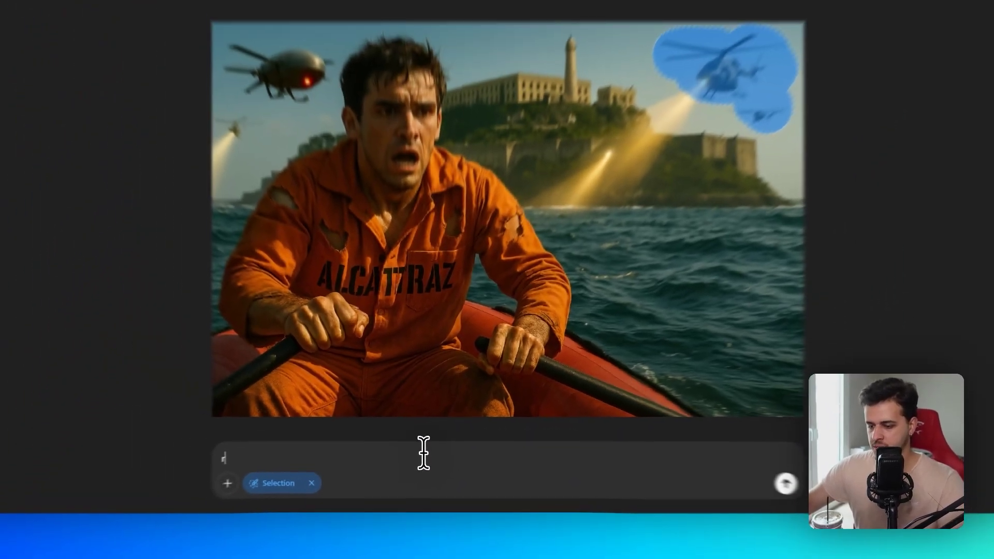
{"action": "type", "text": "remove this"}
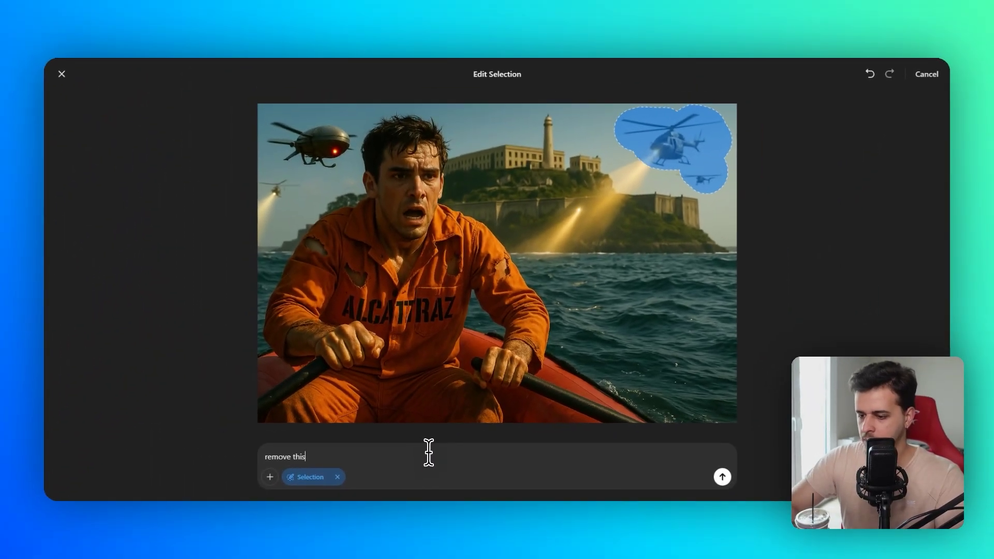
{"action": "type", "text": " from the image, add the sky in their place."}
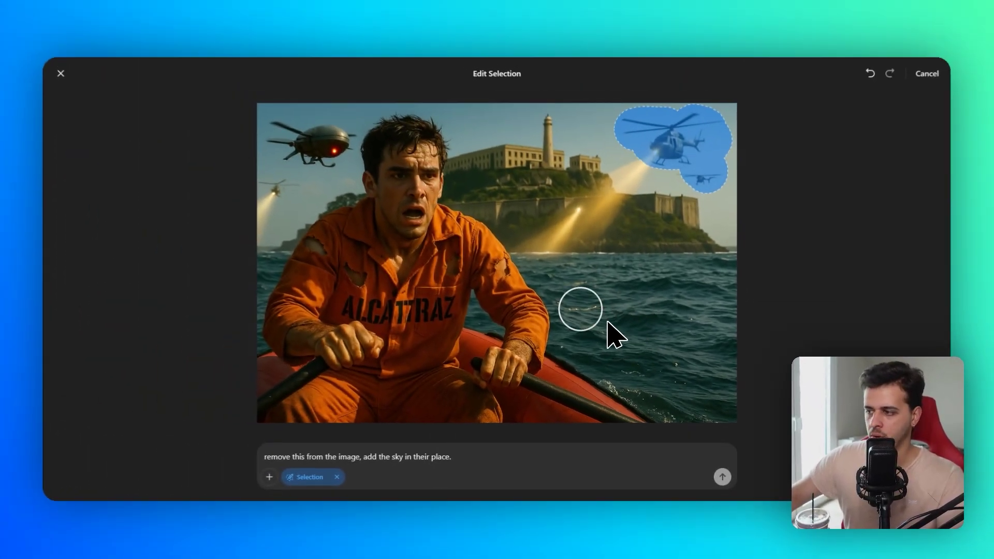
{"action": "left_click", "coordinate": [675, 432]}
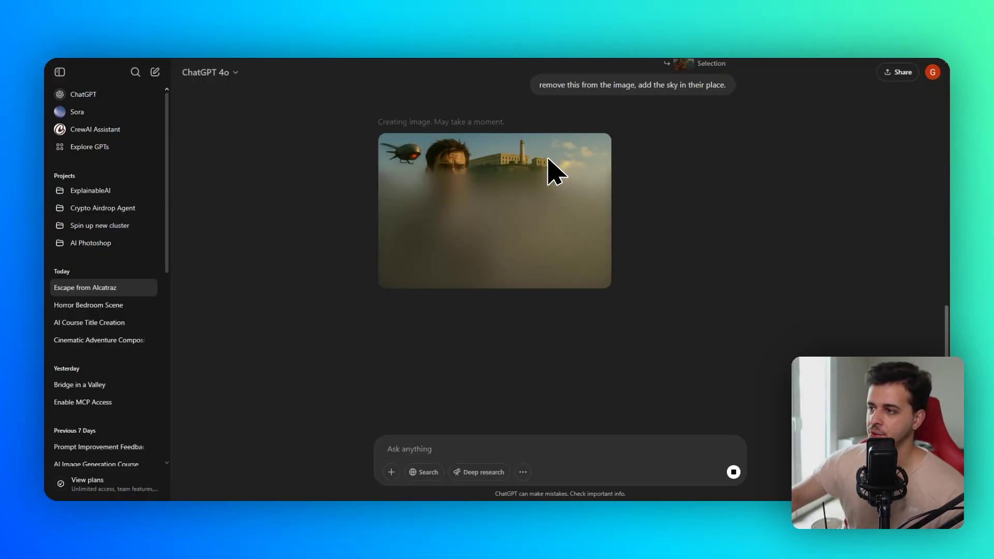
Compare the helicopter-removal image with the previous version in the chat and inspect the finished result enlarged
{"action": "scroll", "coordinate": [548, 159], "scroll_direction": "up", "scroll_amount": 6}
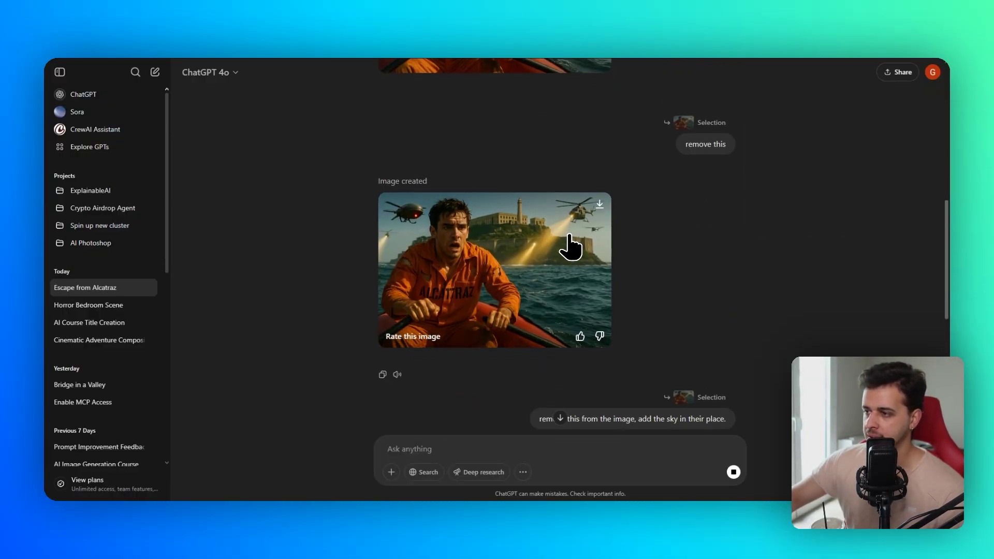
{"action": "scroll", "coordinate": [570, 248], "scroll_direction": "down", "scroll_amount": 5}
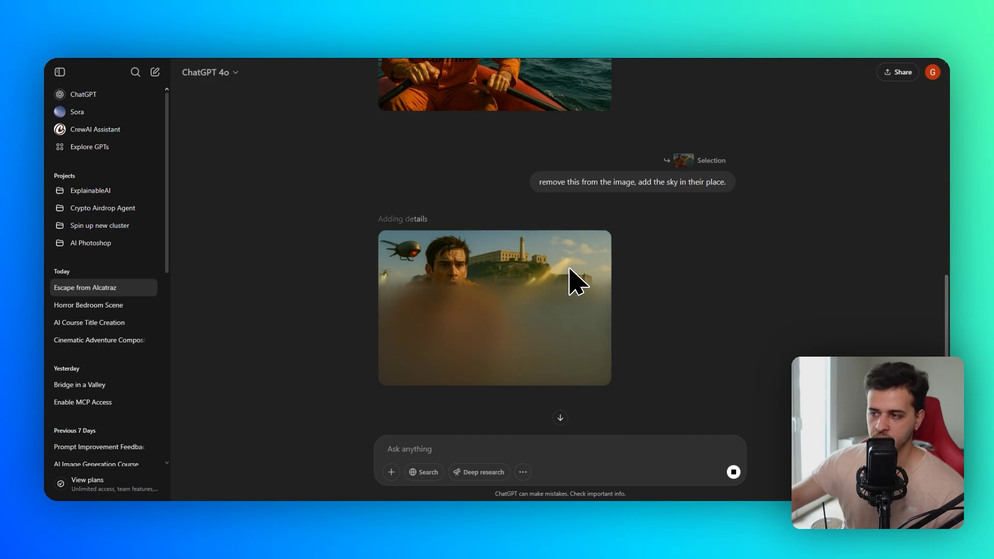
{"action": "scroll", "coordinate": [575, 283], "scroll_direction": "up", "scroll_amount": 4}
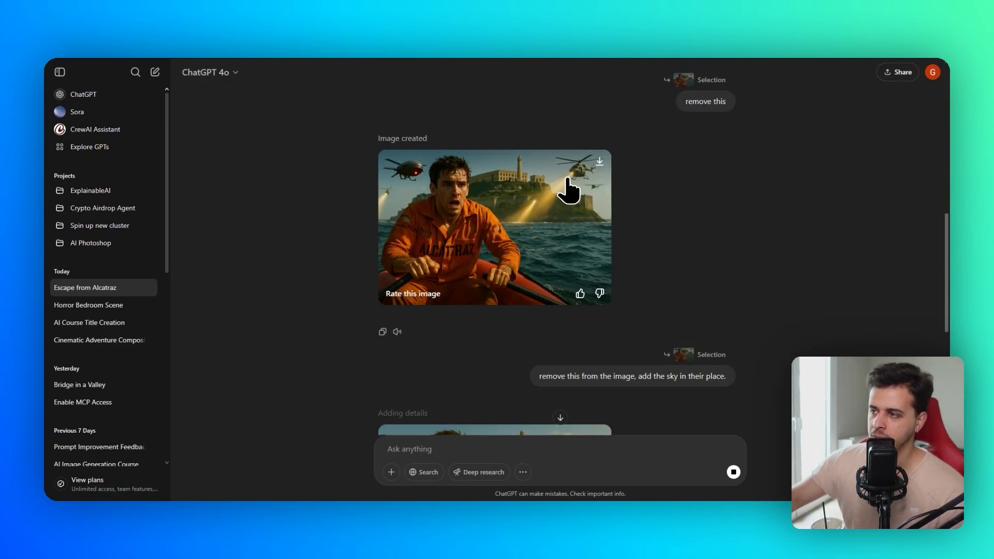
{"action": "scroll", "coordinate": [552, 210], "scroll_direction": "down", "scroll_amount": 4}
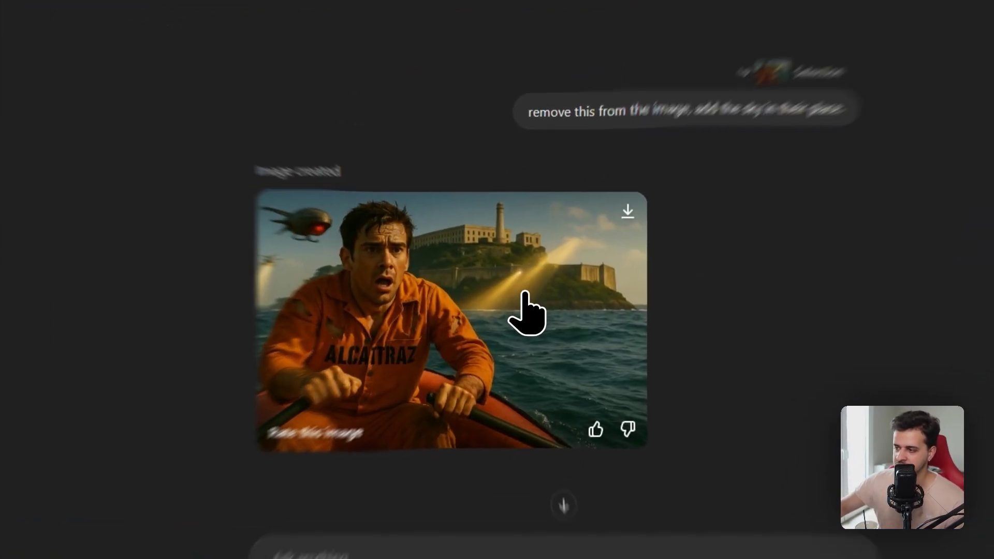
{"action": "left_click", "coordinate": [542, 298]}
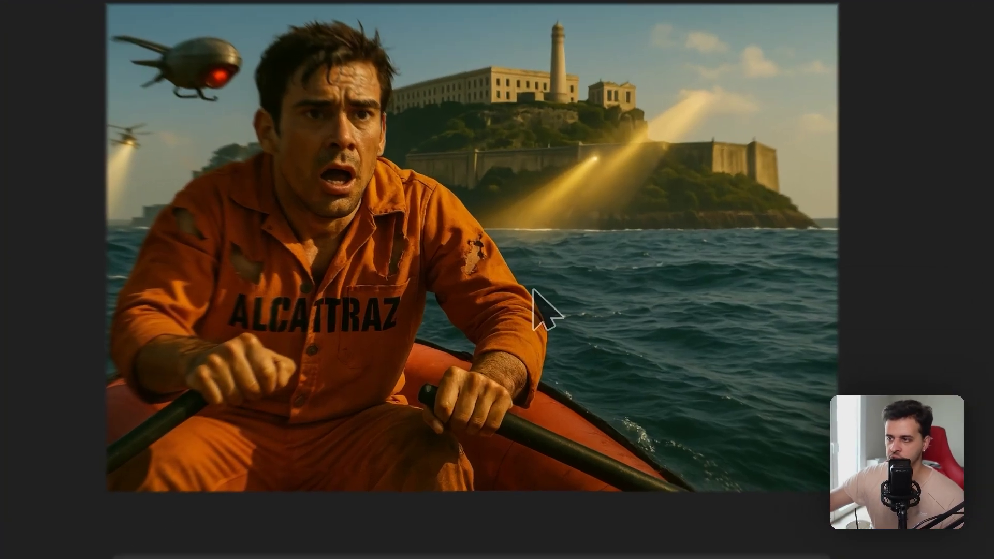
{"action": "key", "text": "Escape"}
{"action": "scroll", "coordinate": [469, 249], "scroll_direction": "down", "scroll_amount": 3}
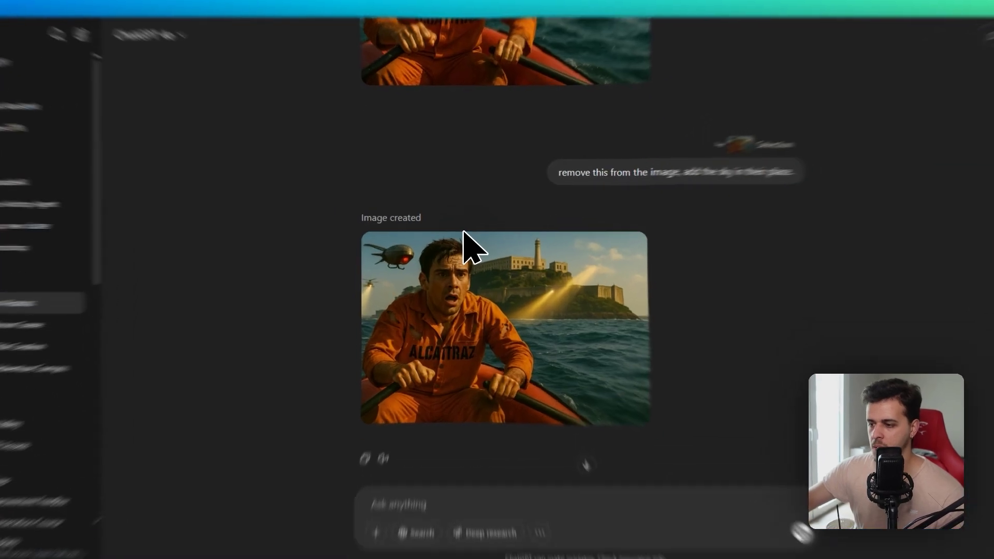
Enlarge the drone-removal edit, the helicopter-removal edit and the original raft image in turn to compare their details
{"action": "scroll", "coordinate": [477, 266], "scroll_direction": "up", "scroll_amount": 5}
{"action": "left_click", "coordinate": [478, 267]}
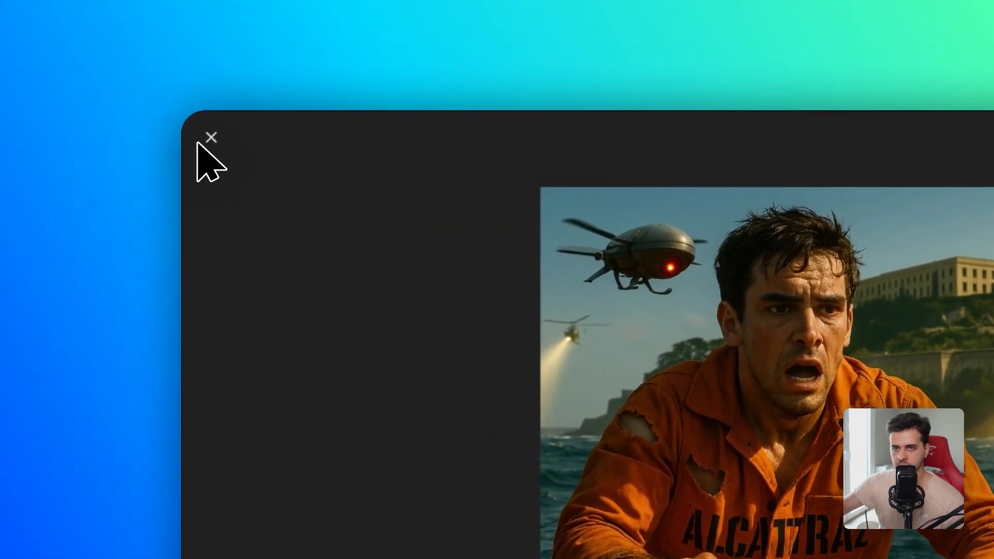
{"action": "left_click", "coordinate": [210, 139]}
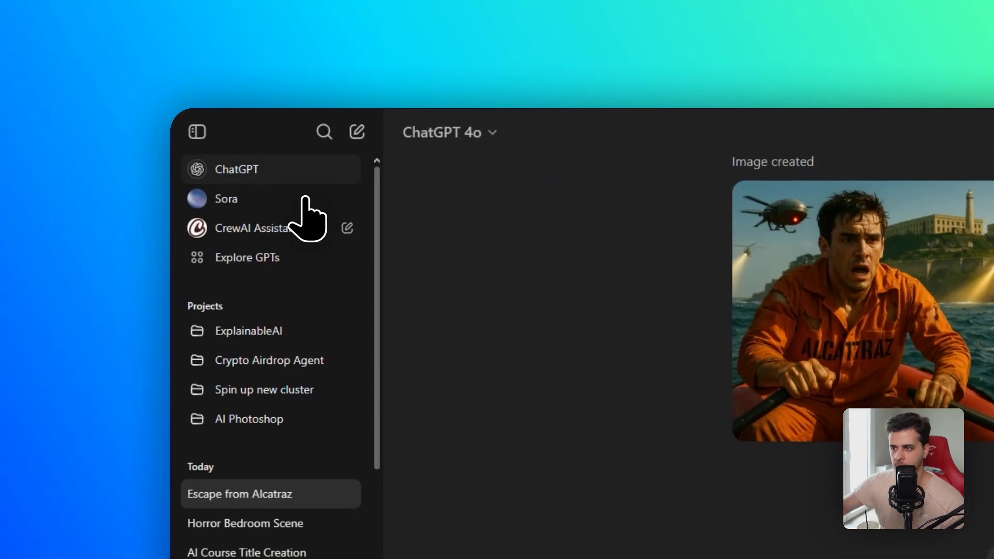
{"action": "left_click", "coordinate": [819, 393]}
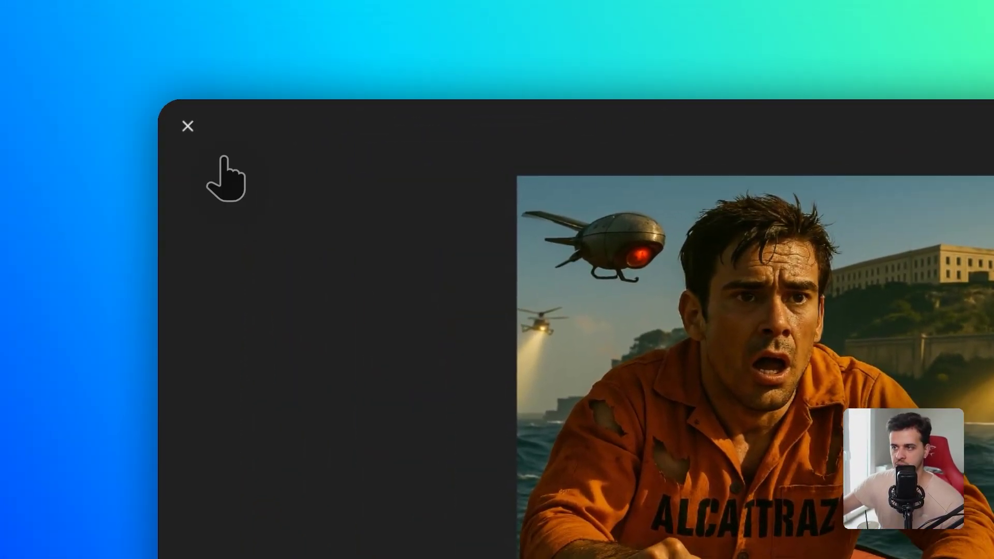
{"action": "left_click", "coordinate": [61, 74]}
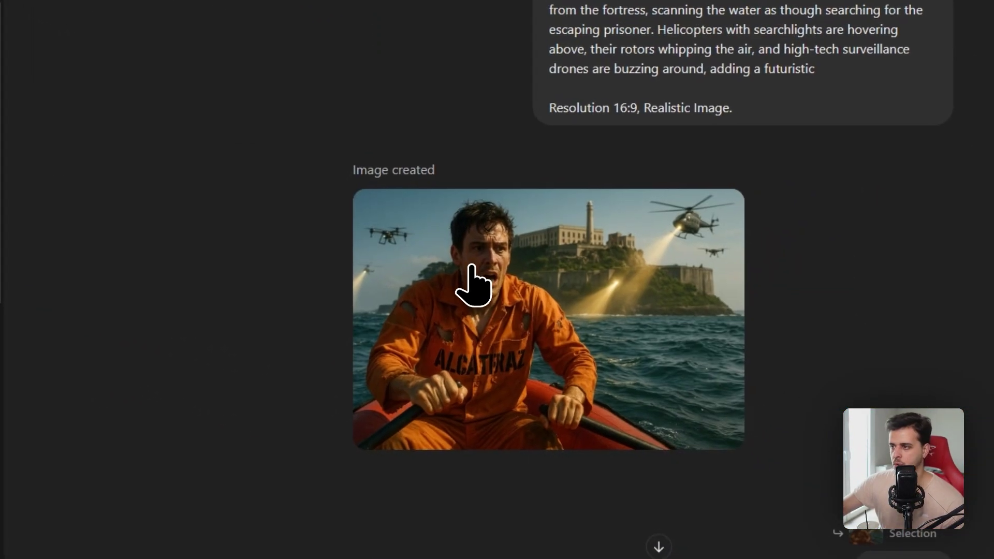
{"action": "left_click", "coordinate": [518, 300]}
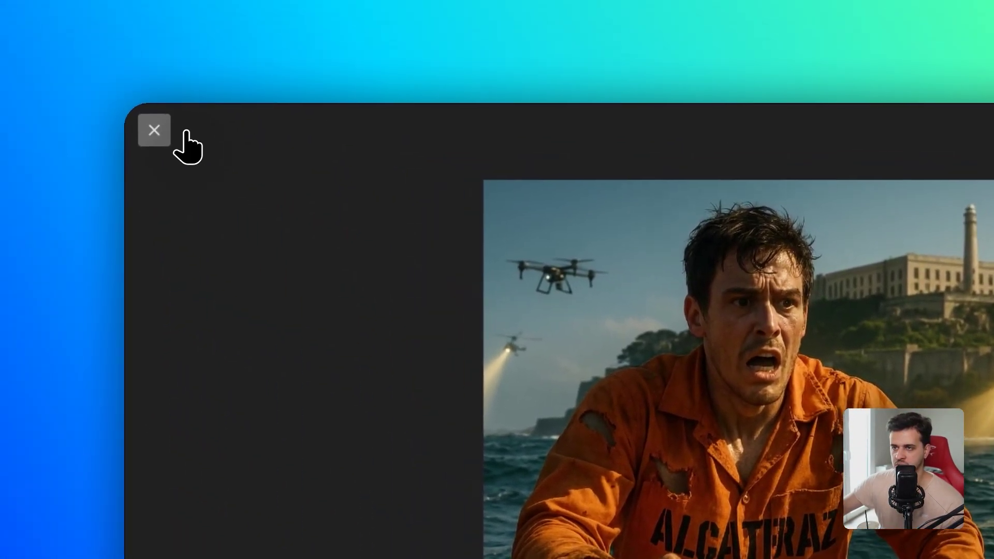
In the original raft image, mark the patch of open water right of the man below the island and submit the selection edit "add sharks"
{"action": "left_click", "coordinate": [158, 132]}
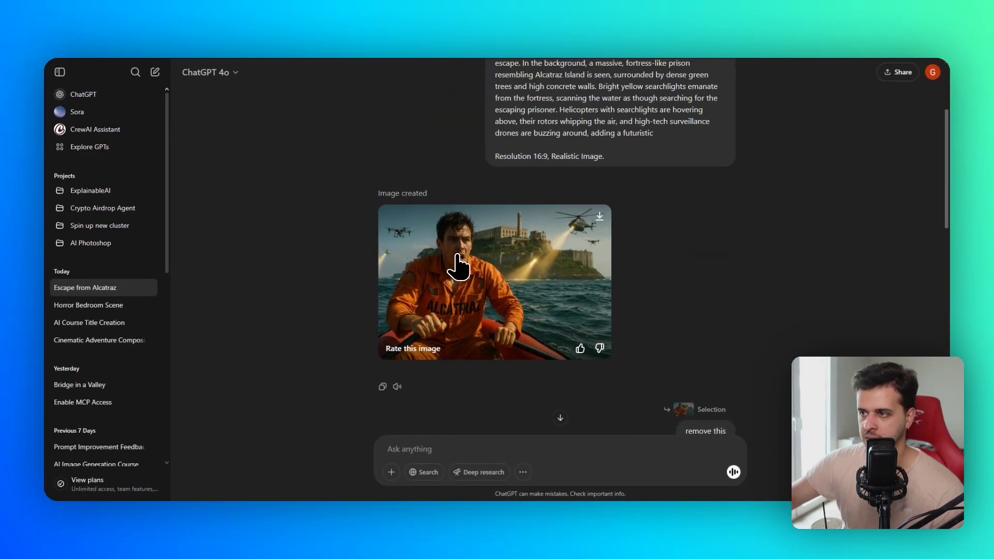
{"action": "scroll", "coordinate": [459, 270], "scroll_direction": "up", "scroll_amount": 3}
{"action": "scroll", "coordinate": [461, 280], "scroll_direction": "down", "scroll_amount": 5}
{"action": "left_click", "coordinate": [472, 239]}
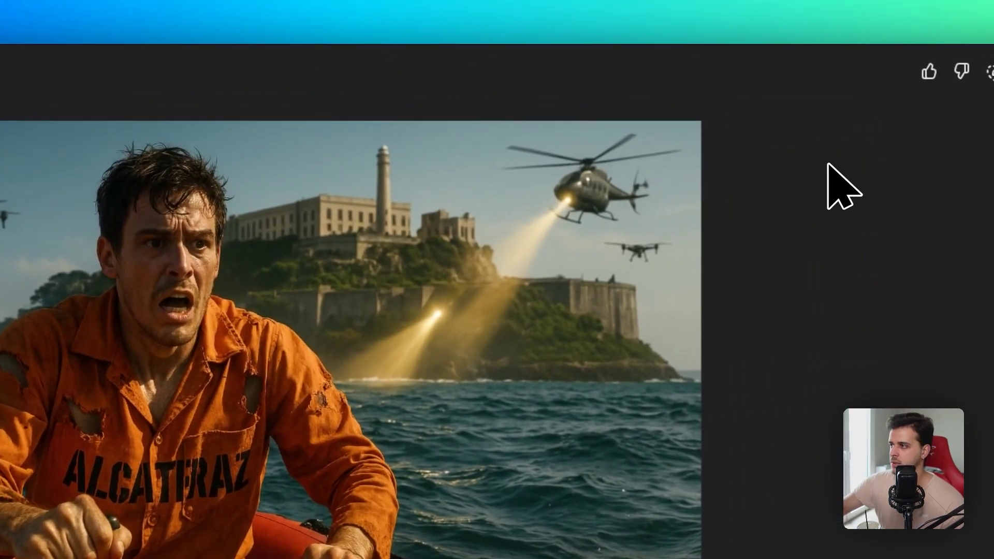
{"action": "left_click", "coordinate": [990, 72]}
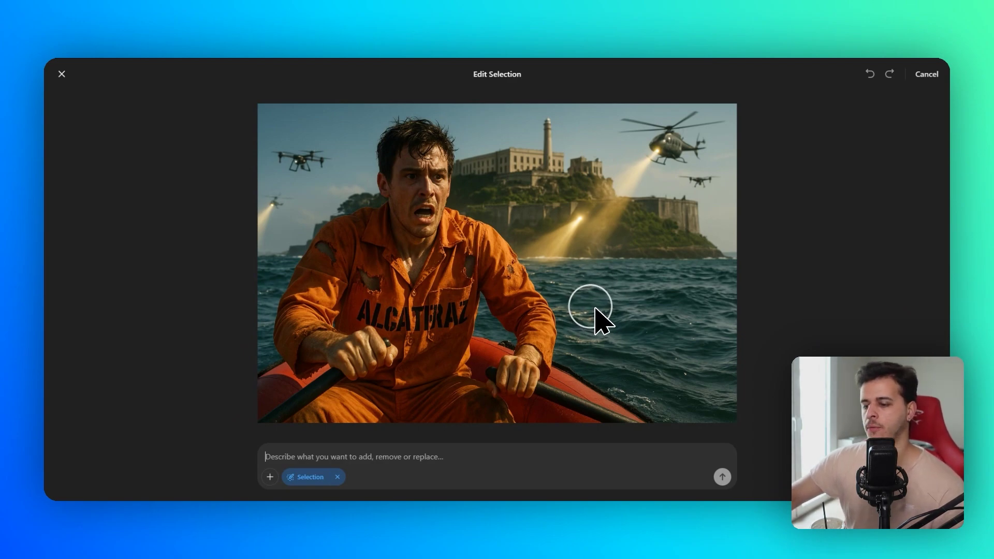
{"action": "mouse_move", "coordinate": [596, 309]}
{"action": "left_mouse_down"}
{"action": "mouse_move", "coordinate": [622, 325]}
{"action": "mouse_move", "coordinate": [688, 322]}
{"action": "mouse_move", "coordinate": [607, 293]}
{"action": "mouse_move", "coordinate": [698, 338]}
{"action": "left_mouse_up"}
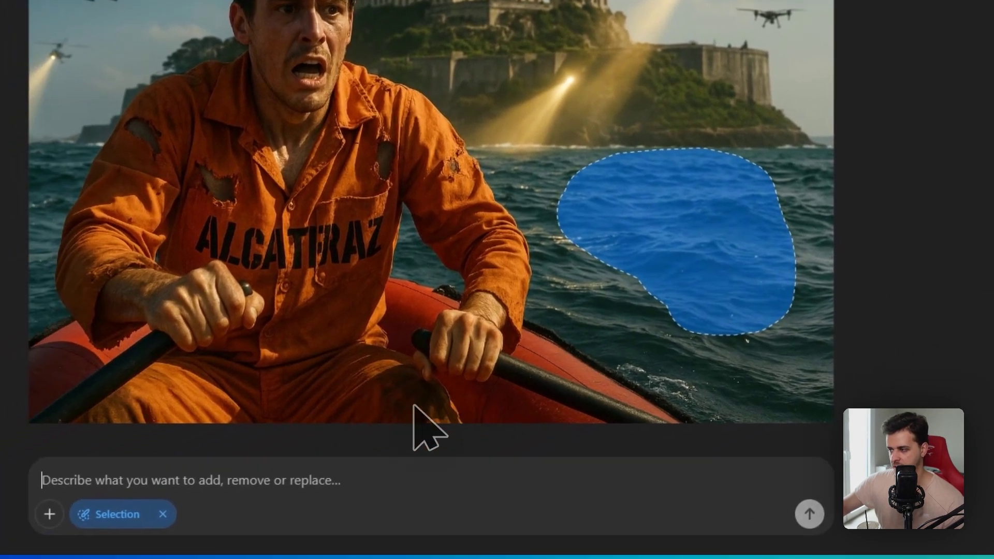
{"action": "left_click", "coordinate": [165, 539]}
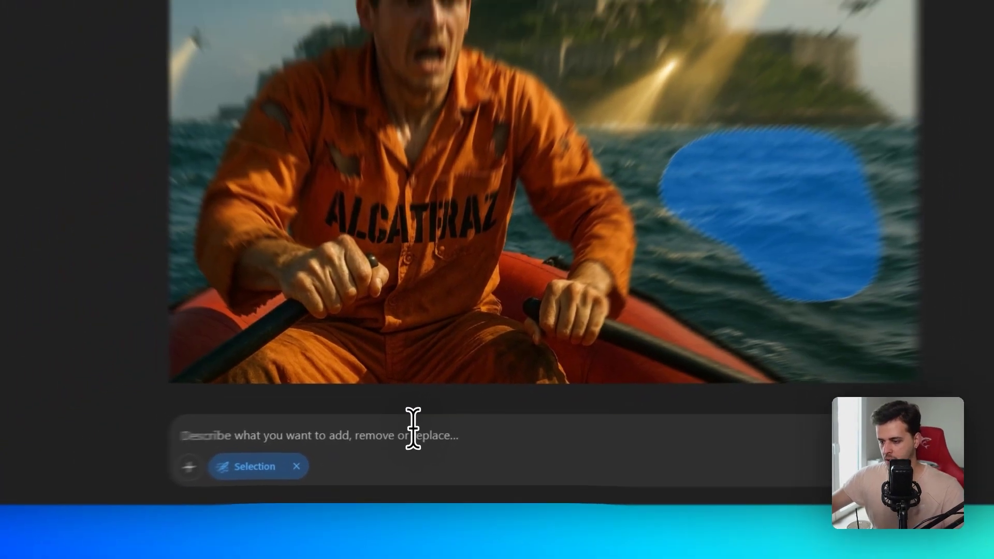
{"action": "type", "text": "add sharks"}
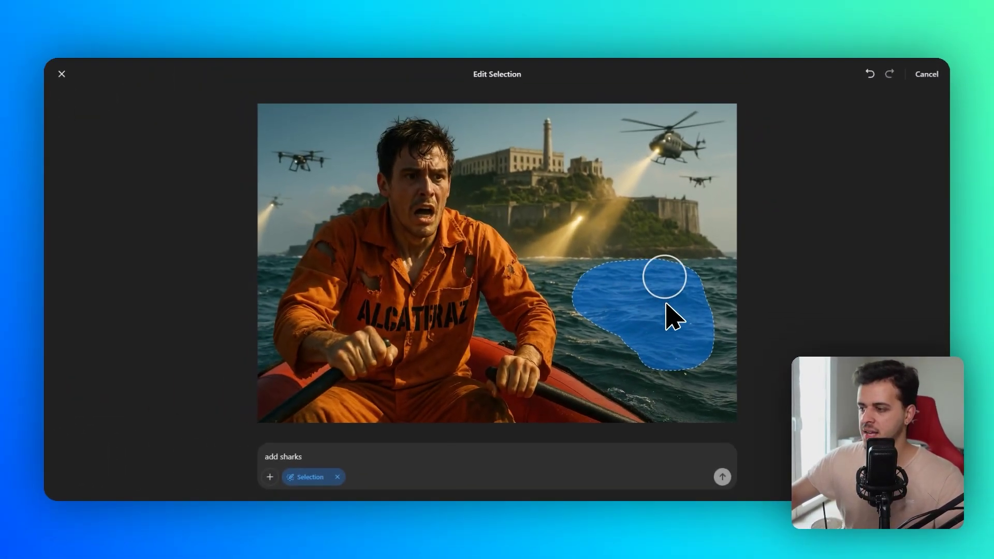
{"action": "key", "text": "Return"}
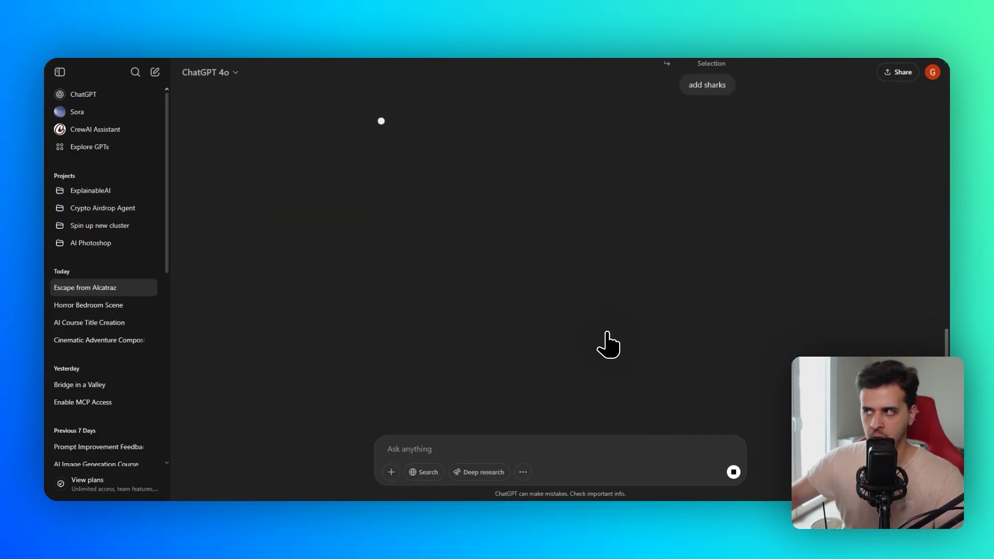